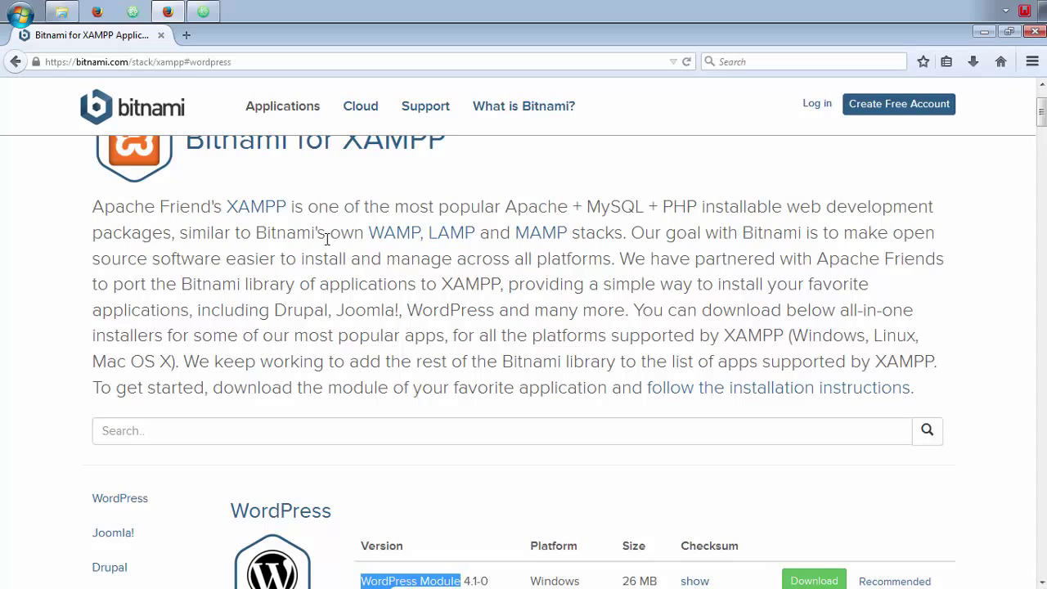
# Return from the Bitnami for XAMPP page through XAMPP Add-ons to the Apache Friends download page.
pyautogui.scroll(2, 486, 240)
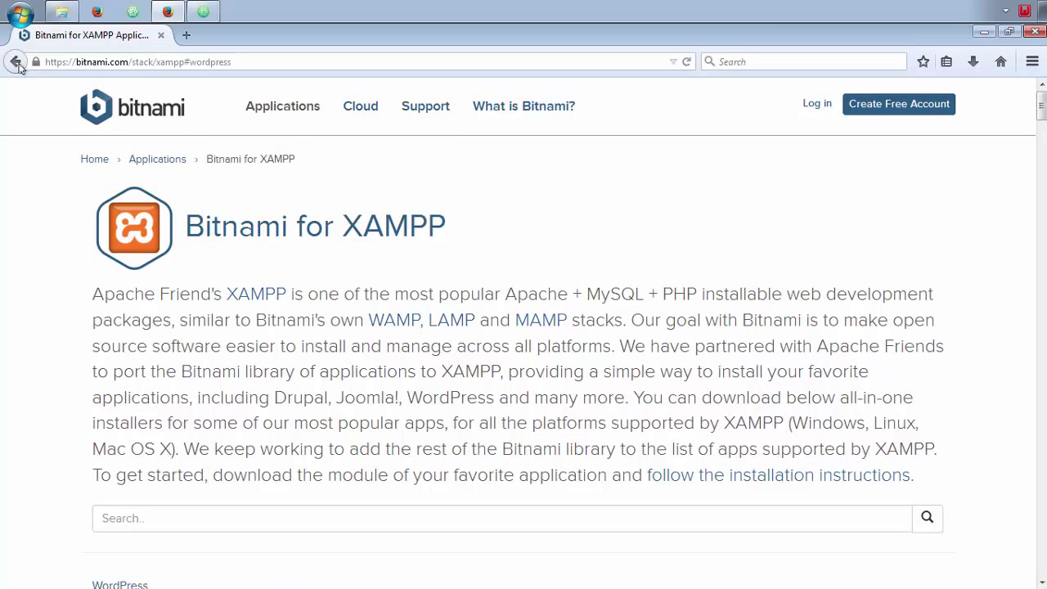
pyautogui.click(18, 66)
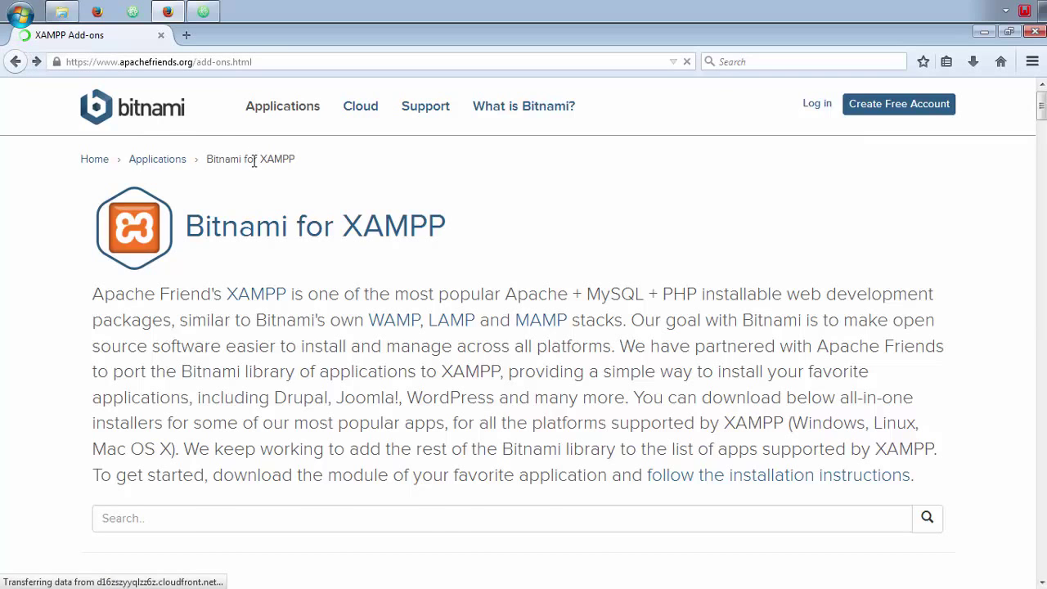
pyautogui.scroll(4, 365, 252)
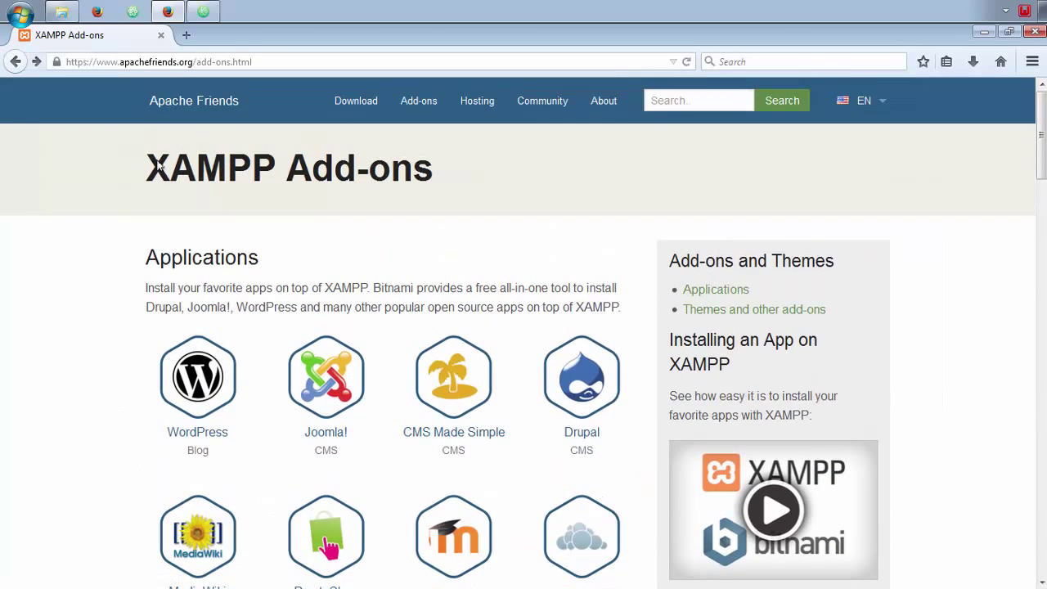
pyautogui.click(14, 69)
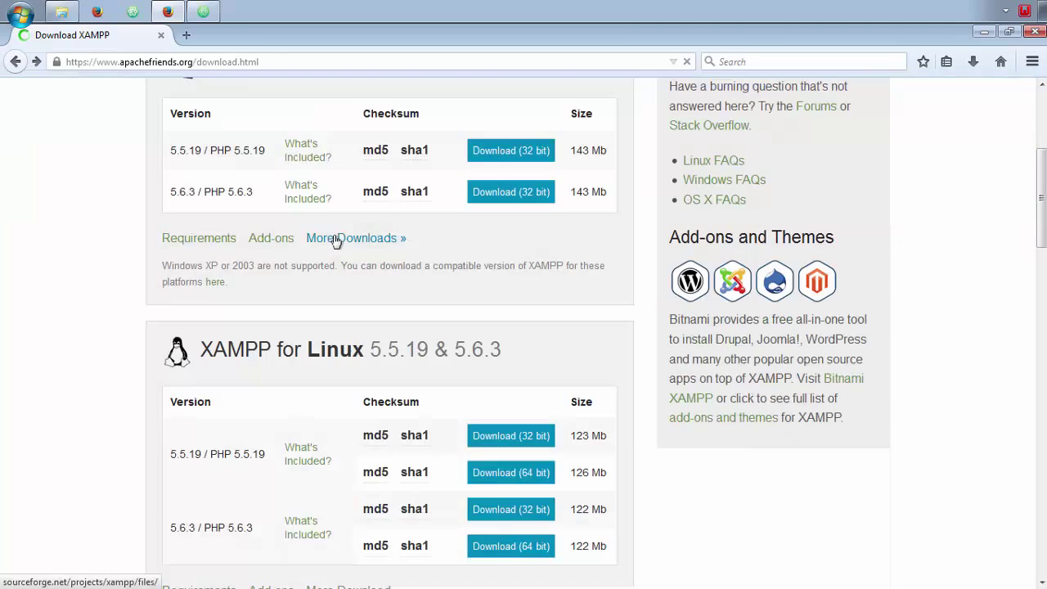
# Open XAMPP's SourceForge project page through the More Downloads link for XAMPP for Windows.
pyautogui.click(337, 238)
pyautogui.scroll(2, 417, 213)
pyautogui.scroll(-4, 509, 197)
pyautogui.scroll(3, 510, 196)
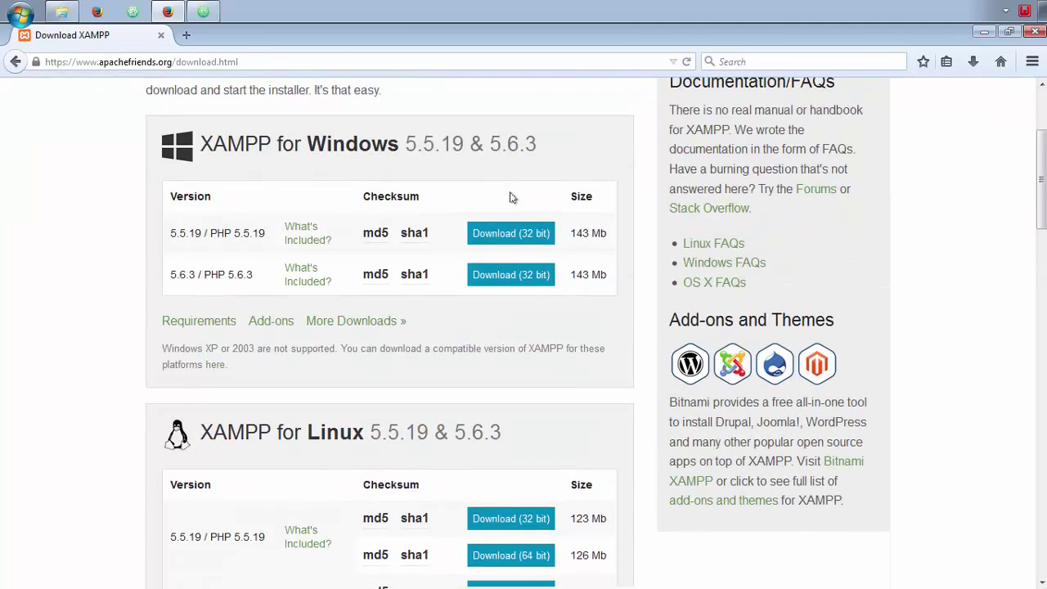
pyautogui.scroll(-7, 519, 338)
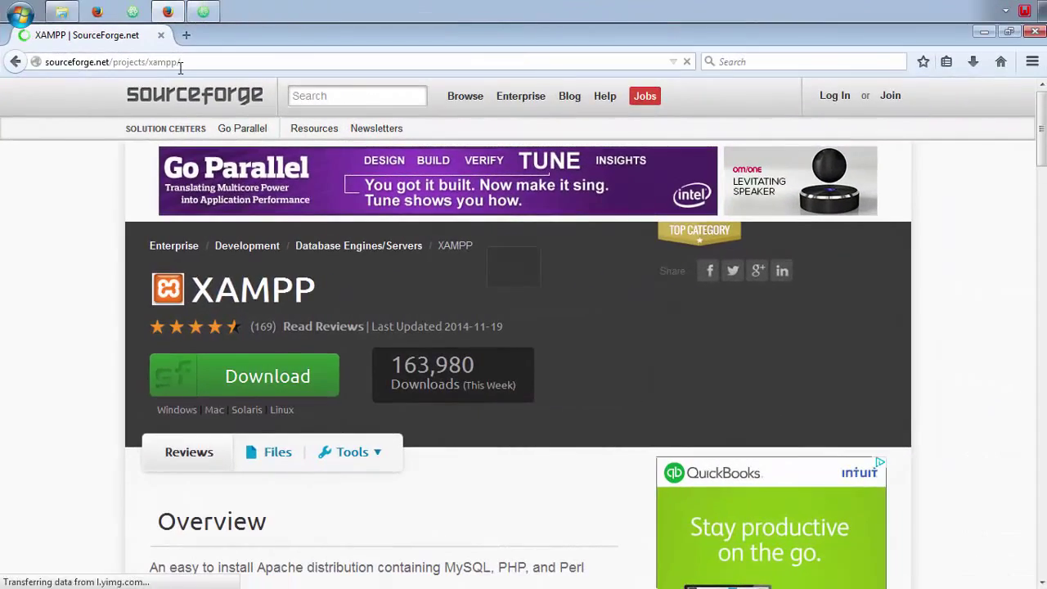
pyautogui.scroll(-5, 358, 286)
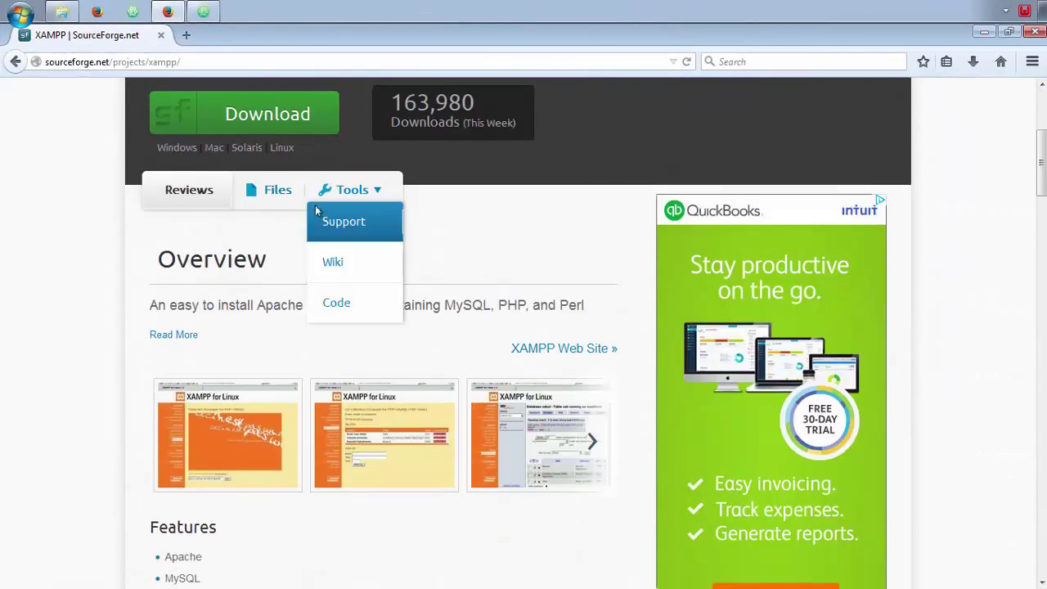
# Browse the project's files on SourceForge and open the 5.6.3 folder inside XAMPP Windows.
pyautogui.click(256, 198)
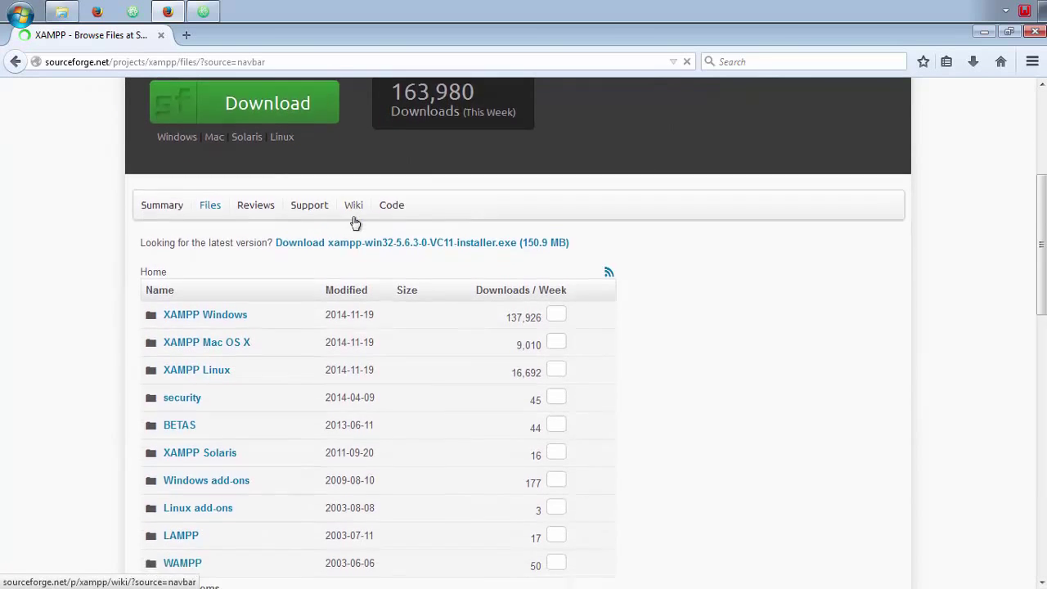
pyautogui.scroll(-2, 280, 253)
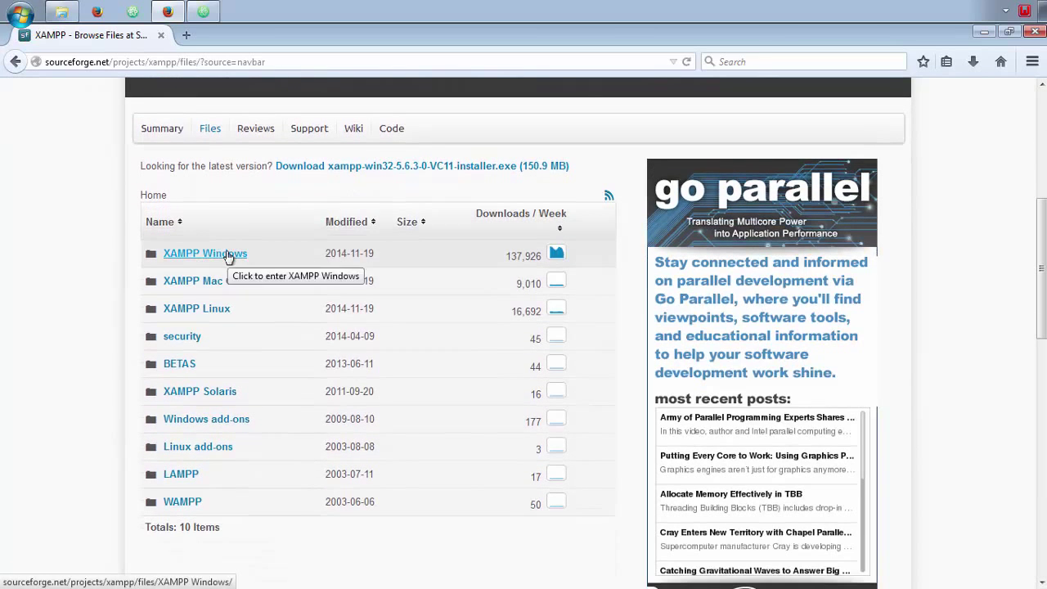
pyautogui.click(203, 255)
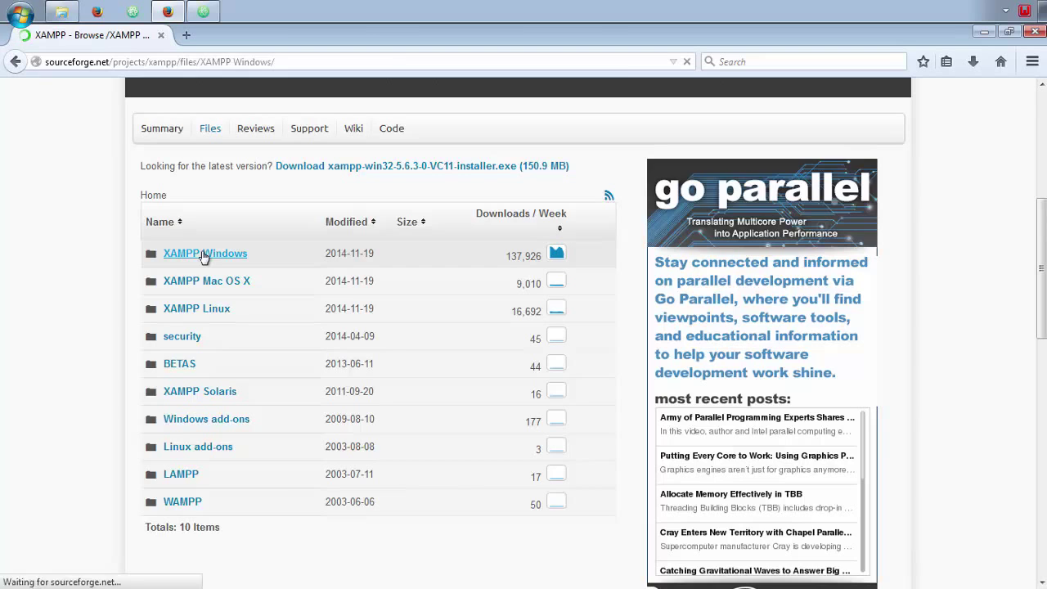
pyautogui.scroll(-3, 354, 257)
pyautogui.scroll(-1, 355, 260)
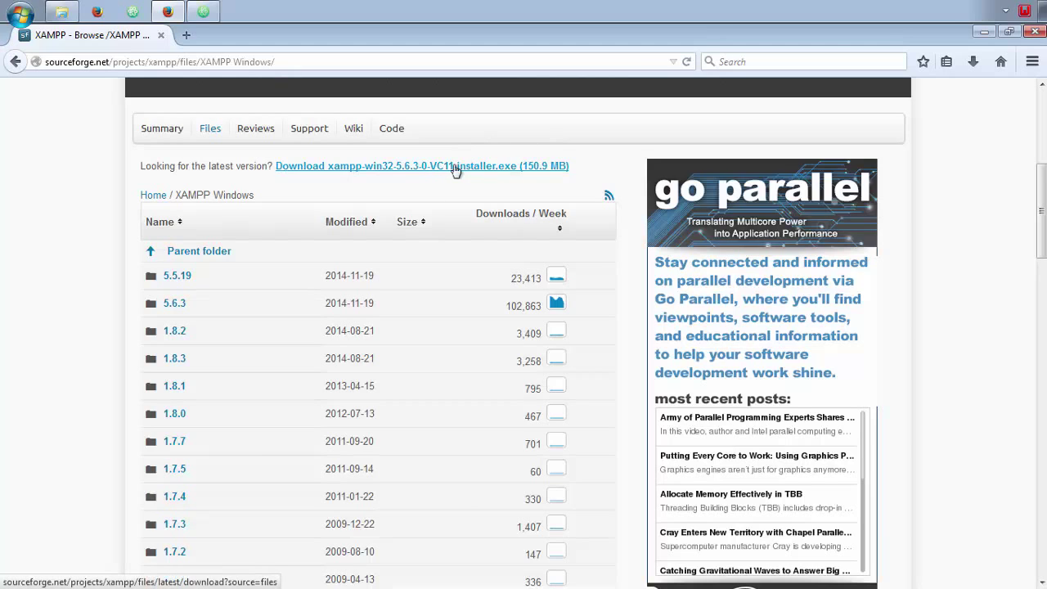
pyautogui.click(180, 309)
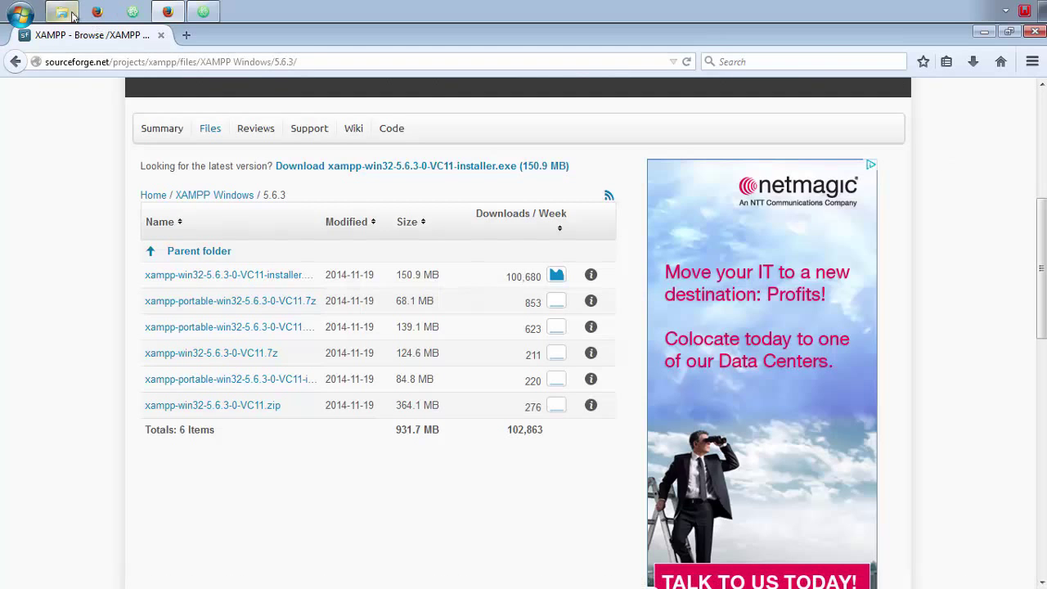
# Switch to Windows Explorer, show the Downloads folder and inspect the contents of the xampp-portable-win32-5.6.3-0-VC11 archive.
pyautogui.click(72, 17)
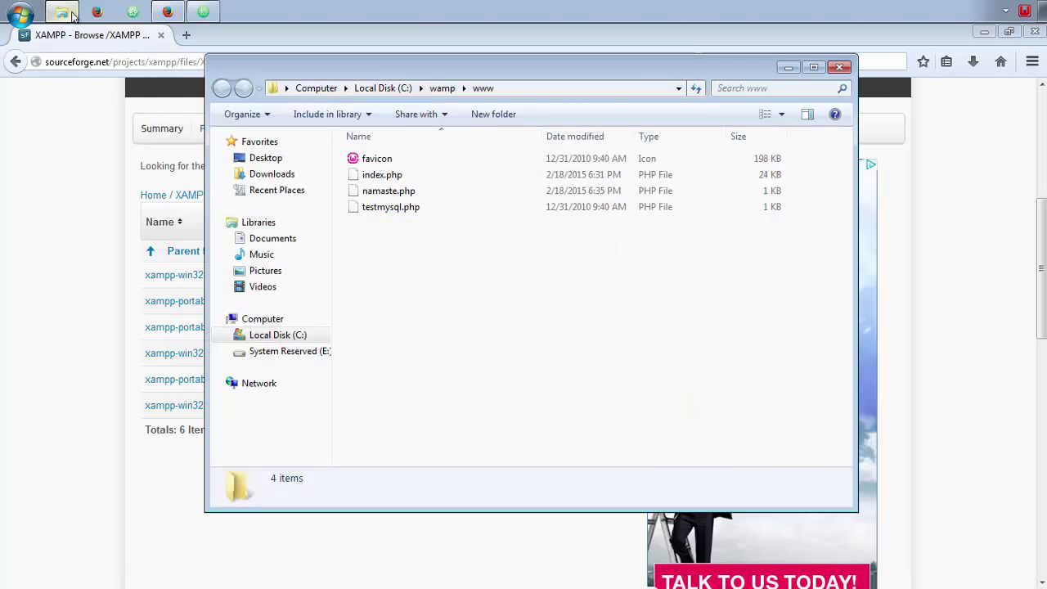
pyautogui.click(381, 88)
pyautogui.click(294, 175)
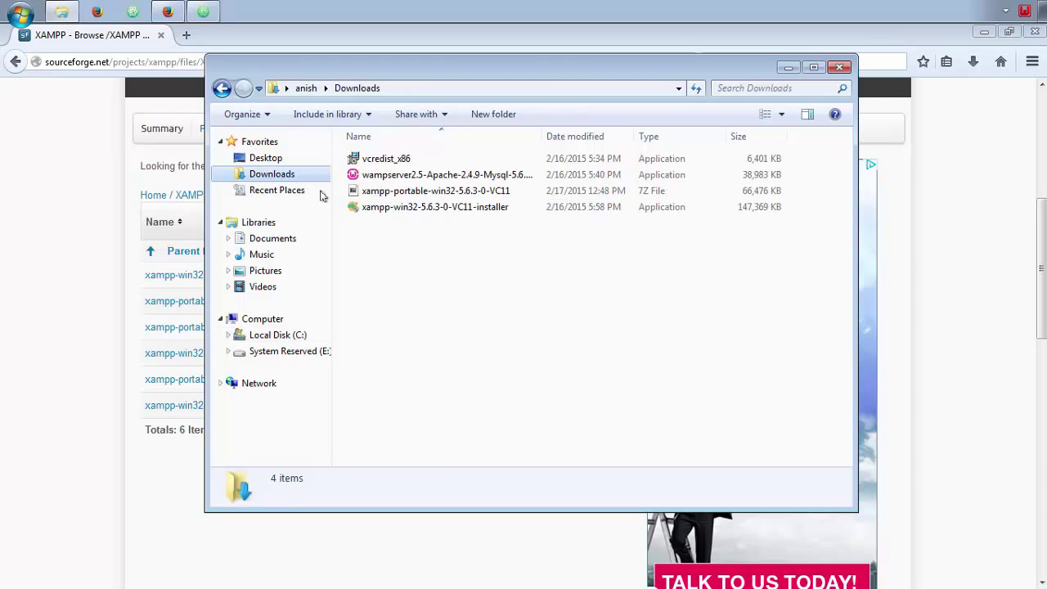
pyautogui.doubleClick(419, 191)
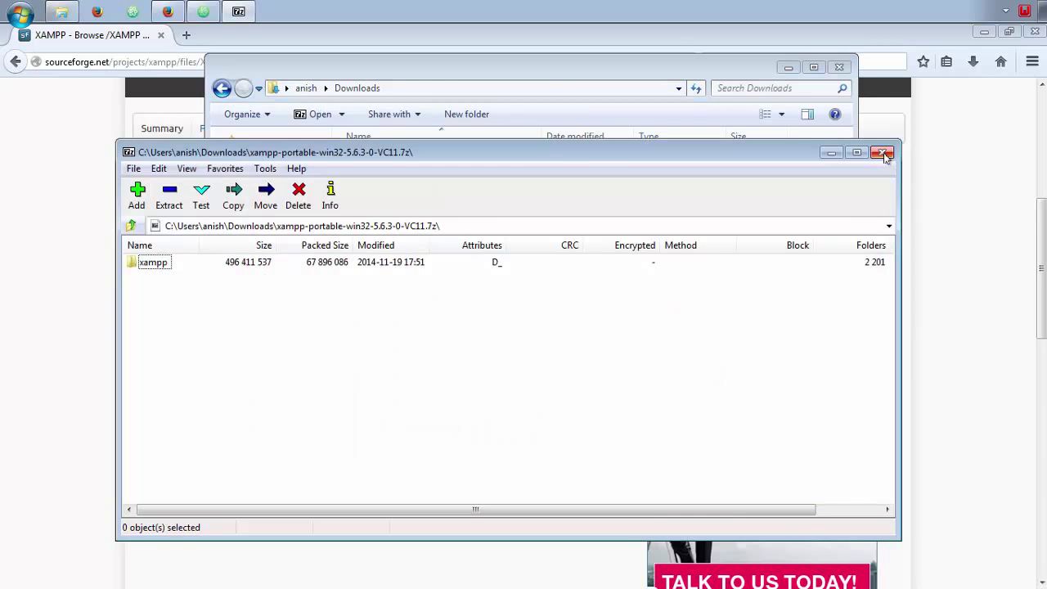
pyautogui.click(884, 154)
pyautogui.click(426, 209)
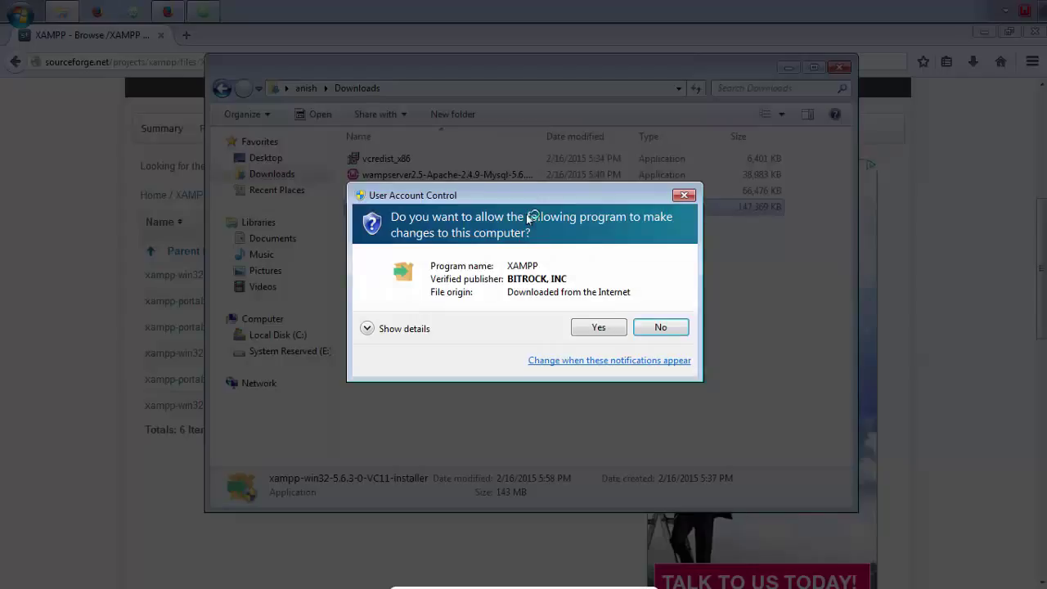
pyautogui.click(602, 332)
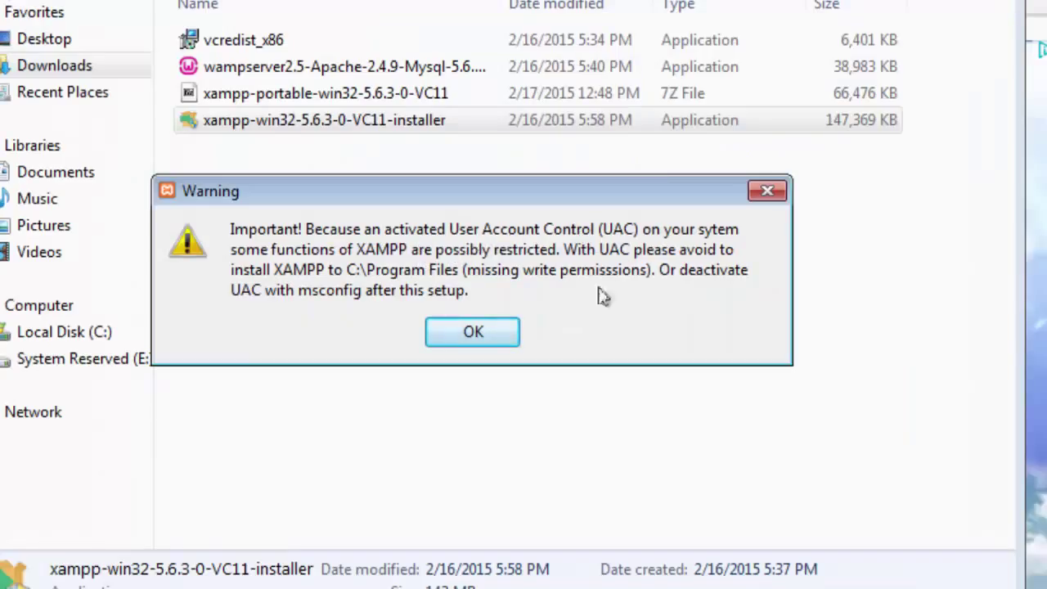
pyautogui.click(474, 334)
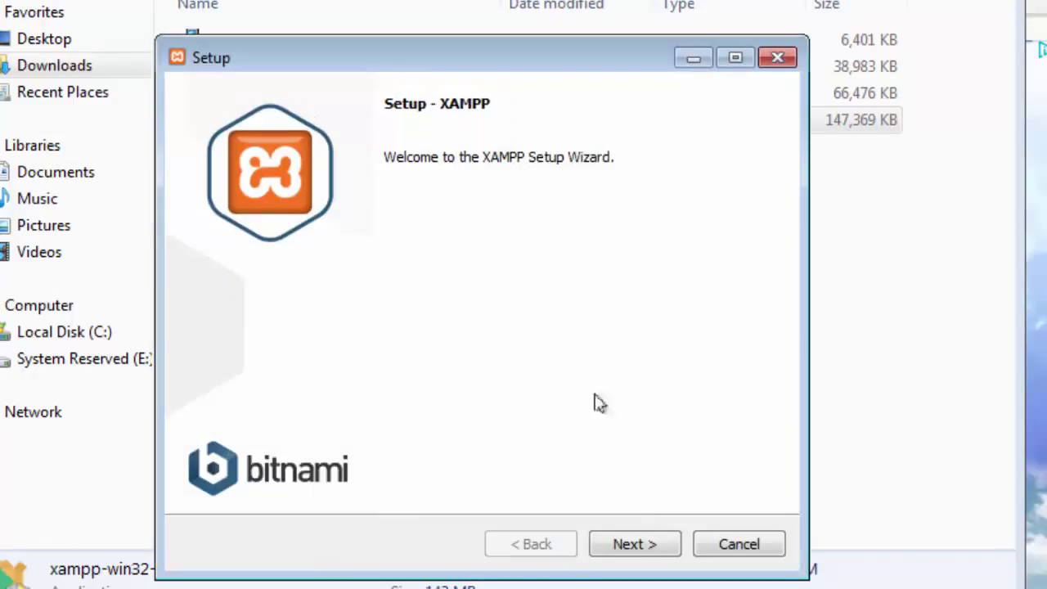
pyautogui.click(629, 544)
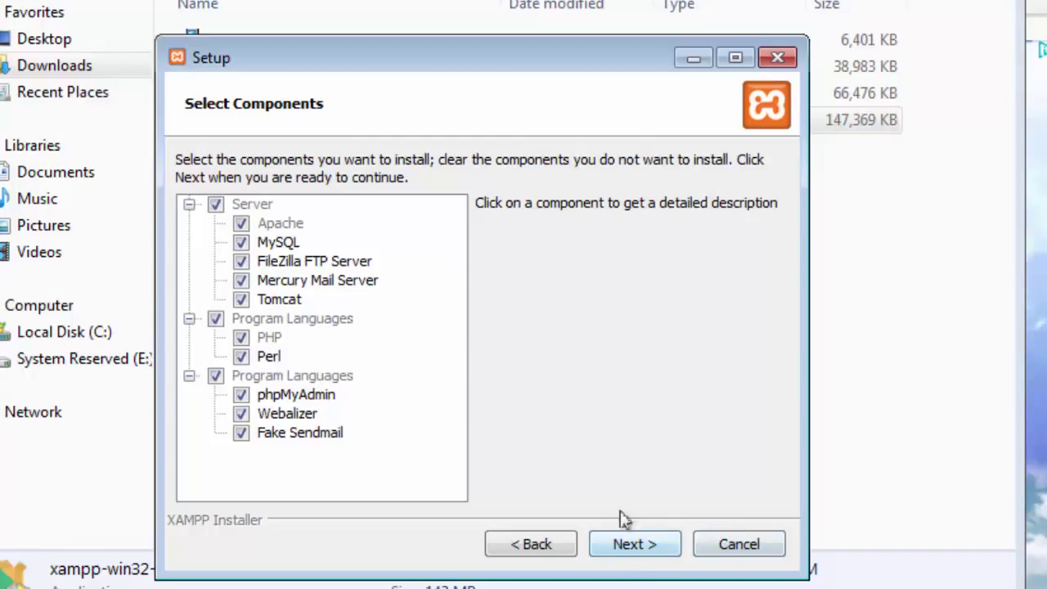
pyautogui.click(751, 553)
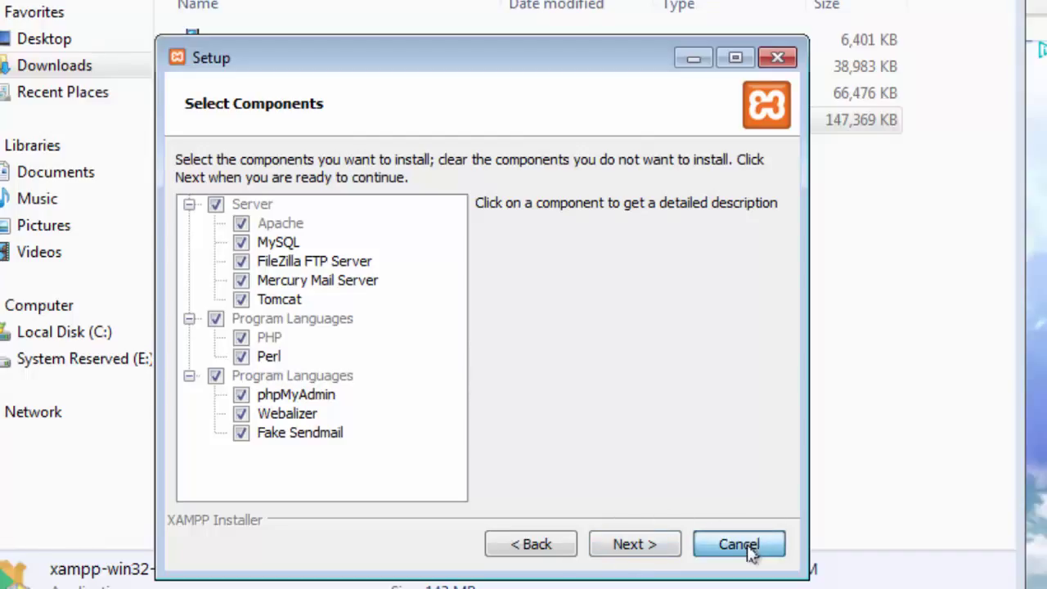
pyautogui.click(419, 307)
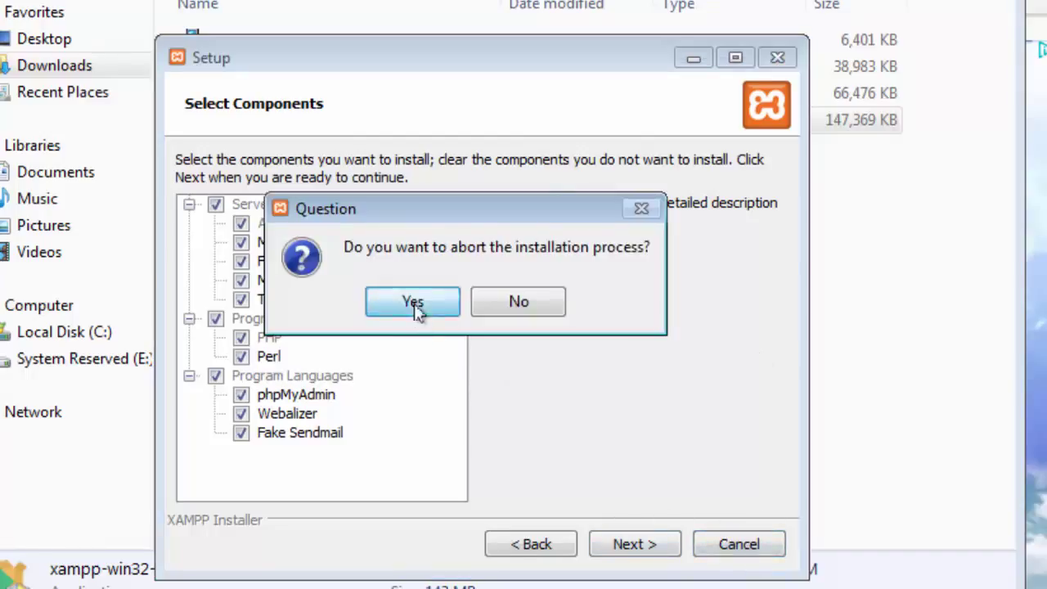
# Extract the xampp folder from the xampp-portable-win32-5.6.3-0-VC11 archive to the root of Local Disk (C:) and close the archive.
pyautogui.doubleClick(408, 93)
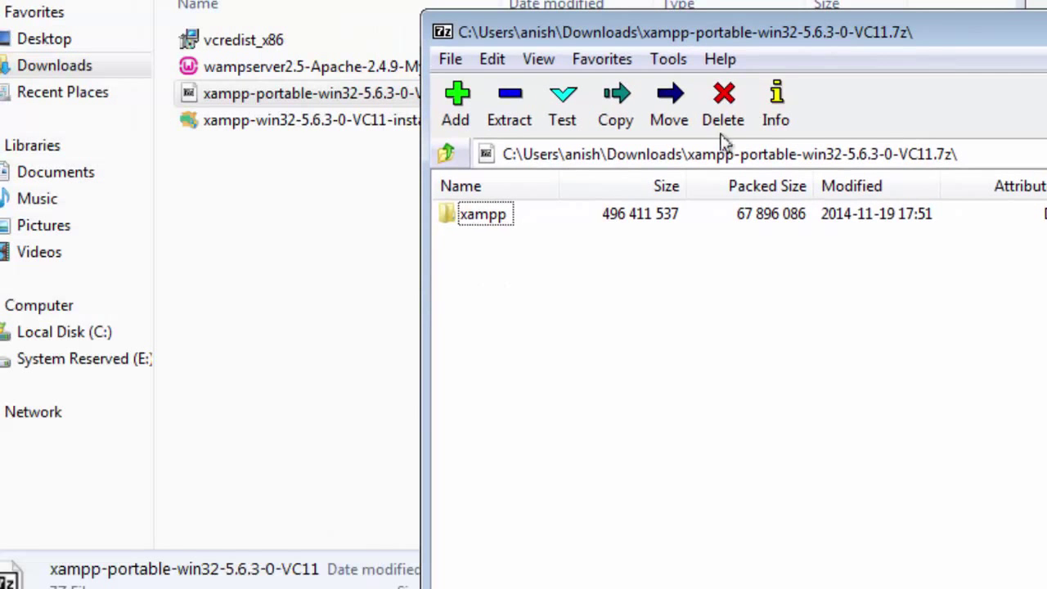
pyautogui.click(506, 214)
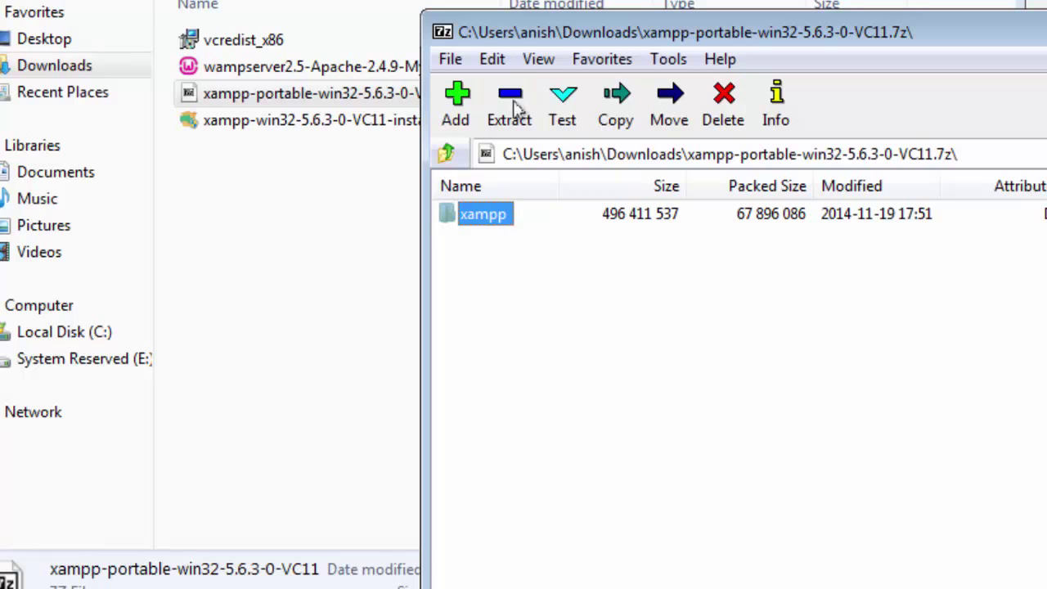
pyautogui.click(97, 334)
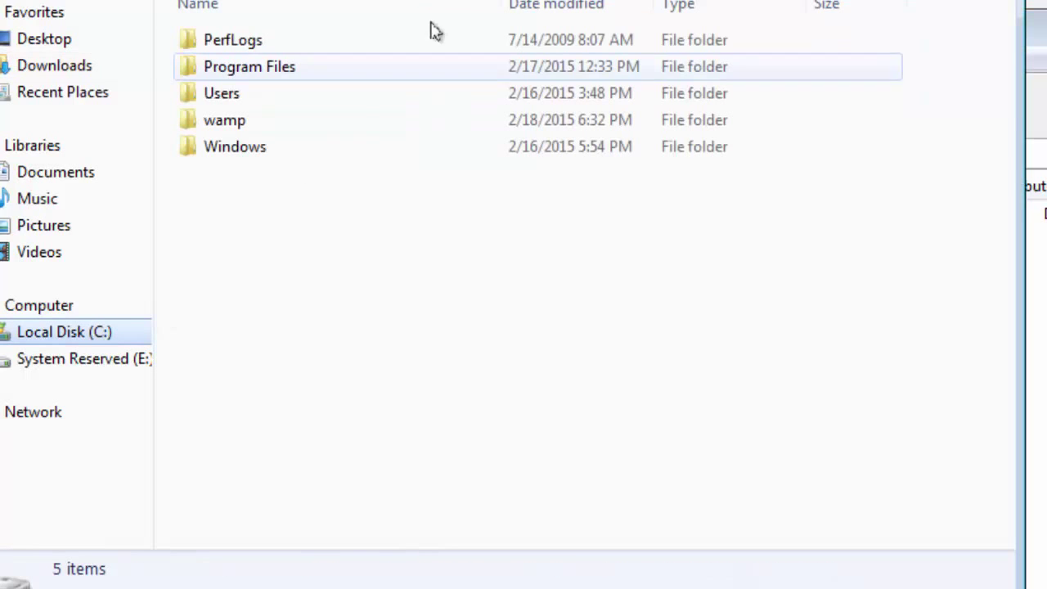
pyautogui.click(976, 490)
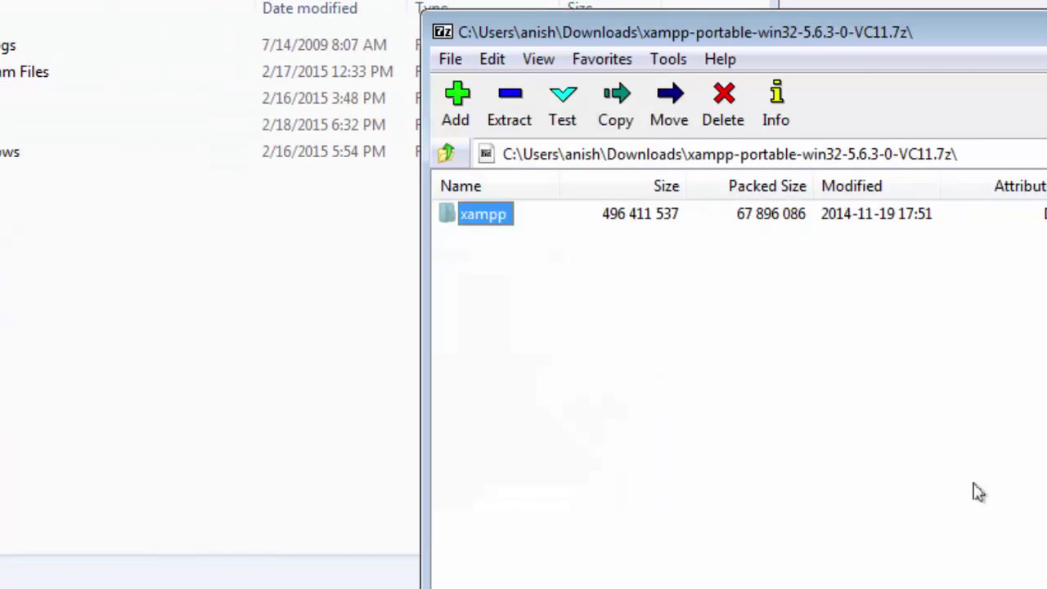
pyautogui.click(471, 222)
pyautogui.moveTo(78, 336); pyautogui.dragTo(63, 332)
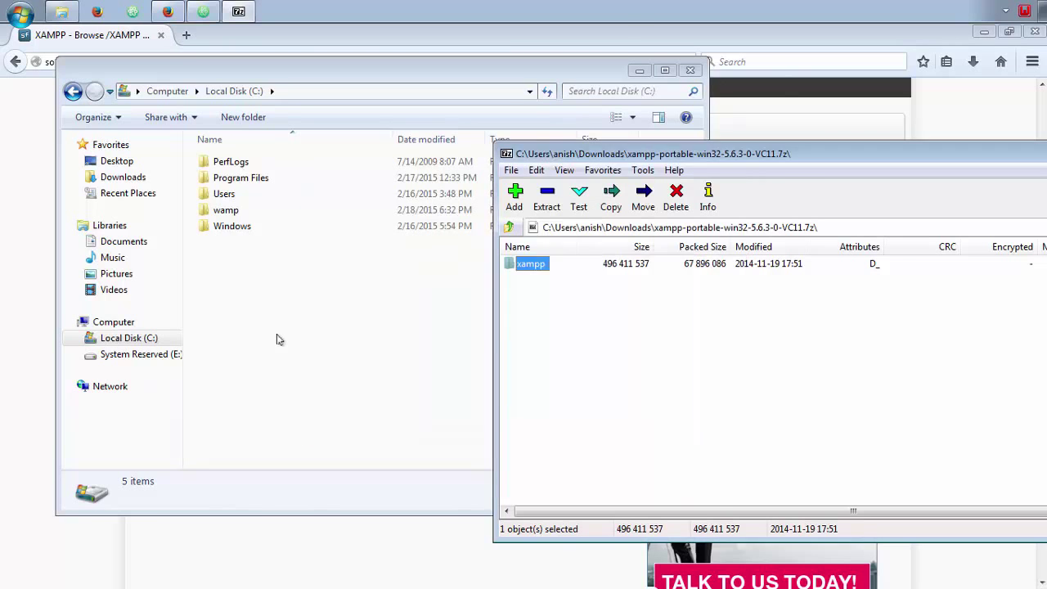
pyautogui.click(276, 339)
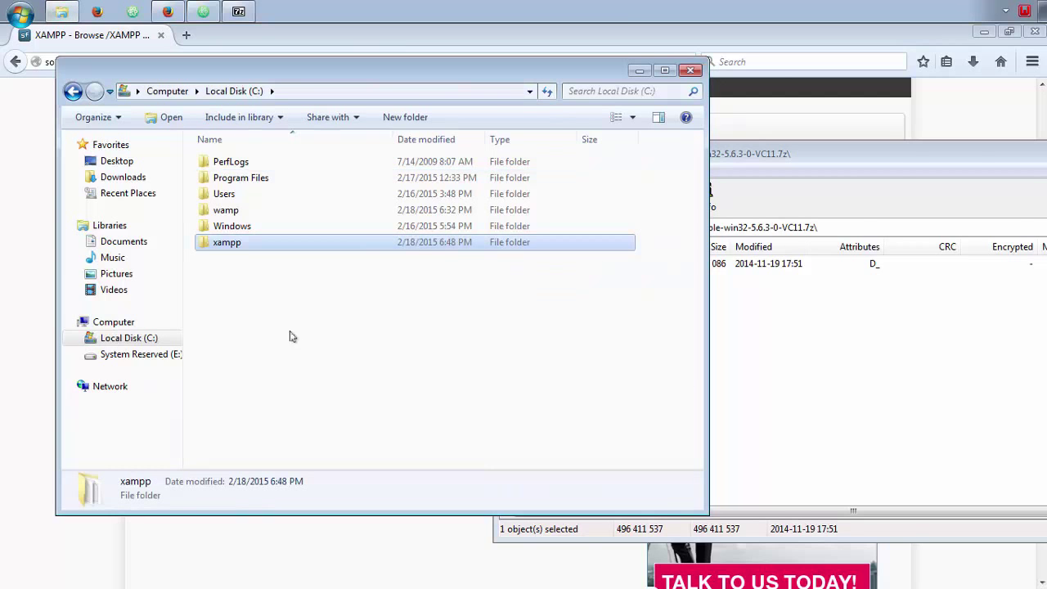
pyautogui.click(904, 159)
pyautogui.moveTo(906, 161); pyautogui.dragTo(810, 169)
pyautogui.click(911, 163)
# Pin the xampp-control application from the C:\xampp folder to the Start Menu and close the folder window.
pyautogui.doubleClick(227, 243)
pyautogui.scroll(-5, 315, 355)
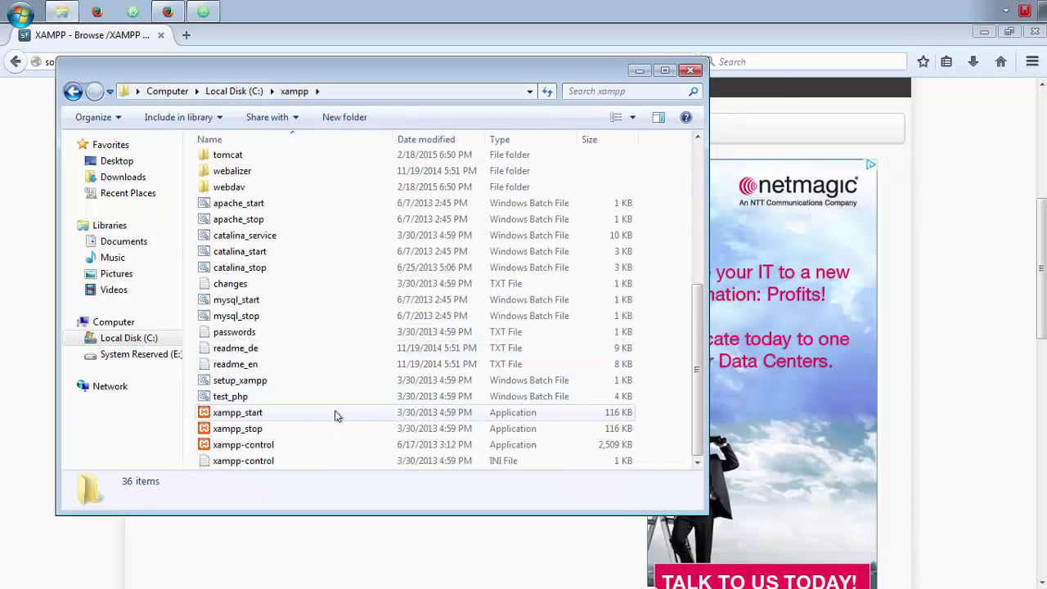
pyautogui.click(275, 445)
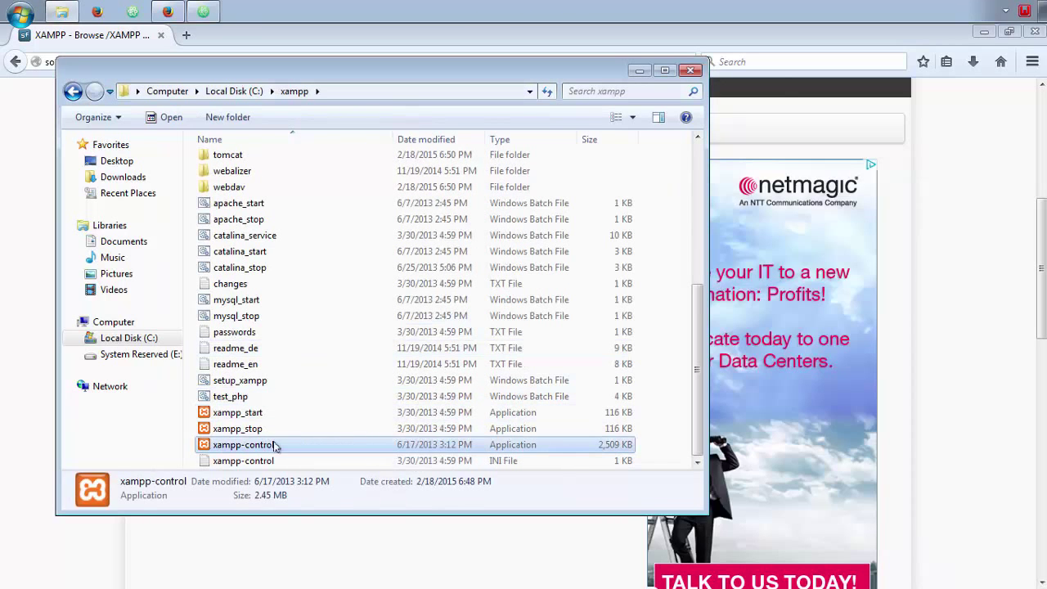
pyautogui.rightClick(241, 451)
pyautogui.moveTo(321, 326)
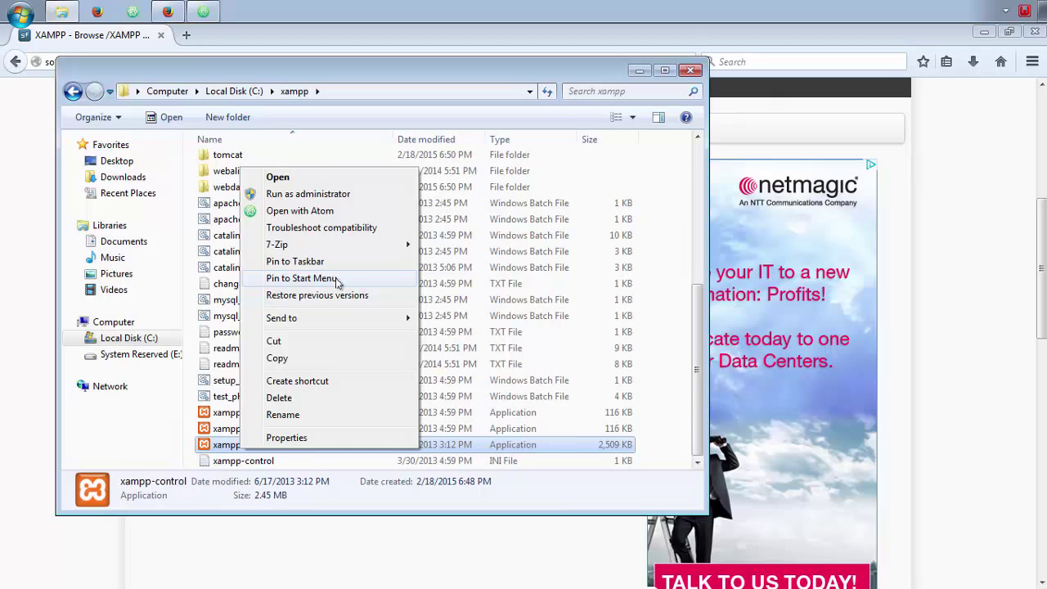
pyautogui.click(335, 279)
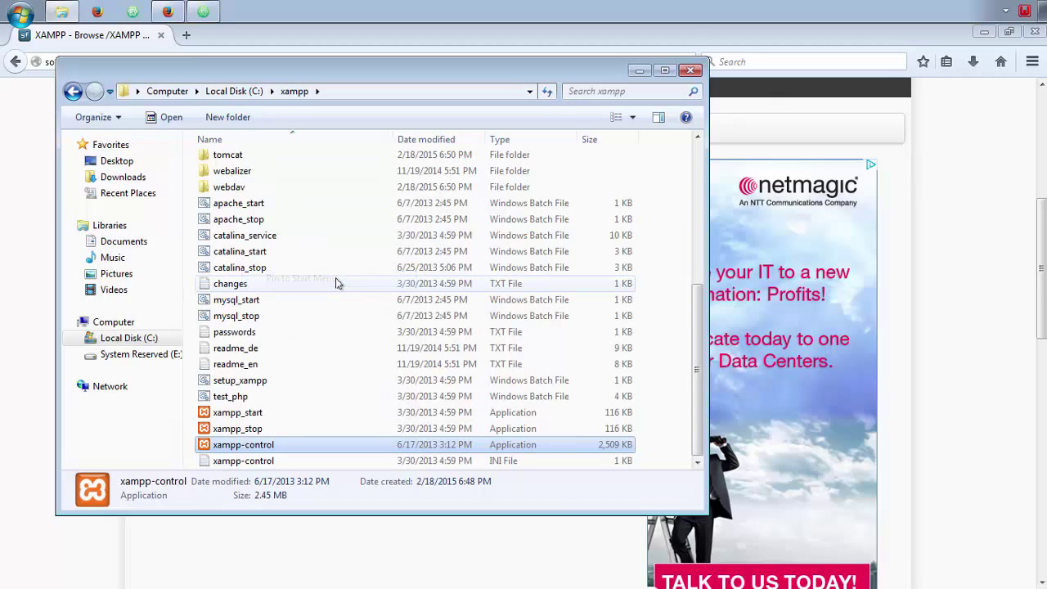
pyautogui.click(691, 70)
# Launch xampp-control from the Start Menu, save the US-flag language choice and reposition the XAMPP Control Panel window.
pyautogui.click(20, 12)
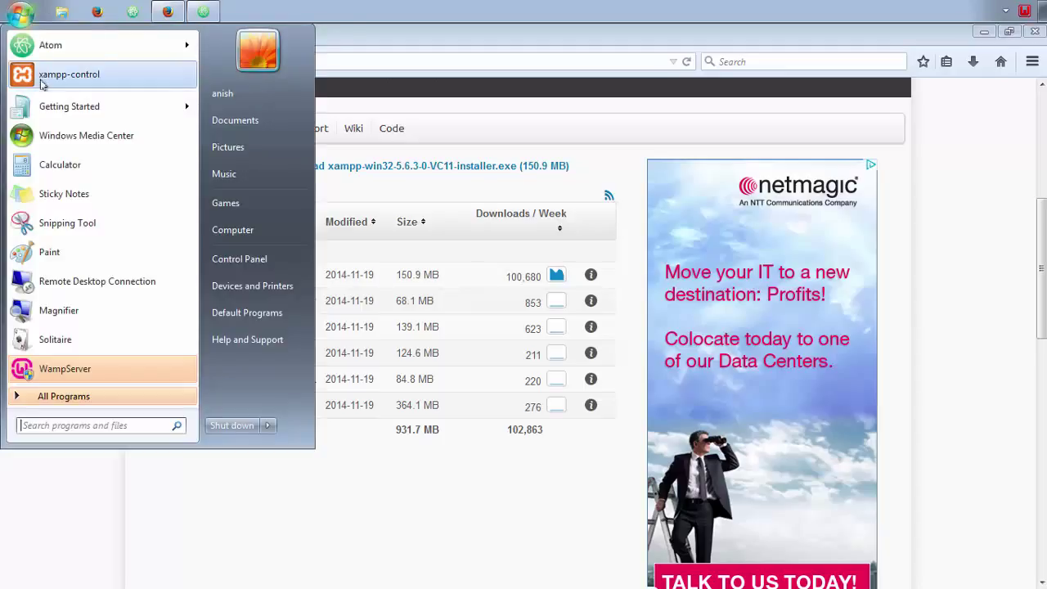
pyautogui.click(69, 74)
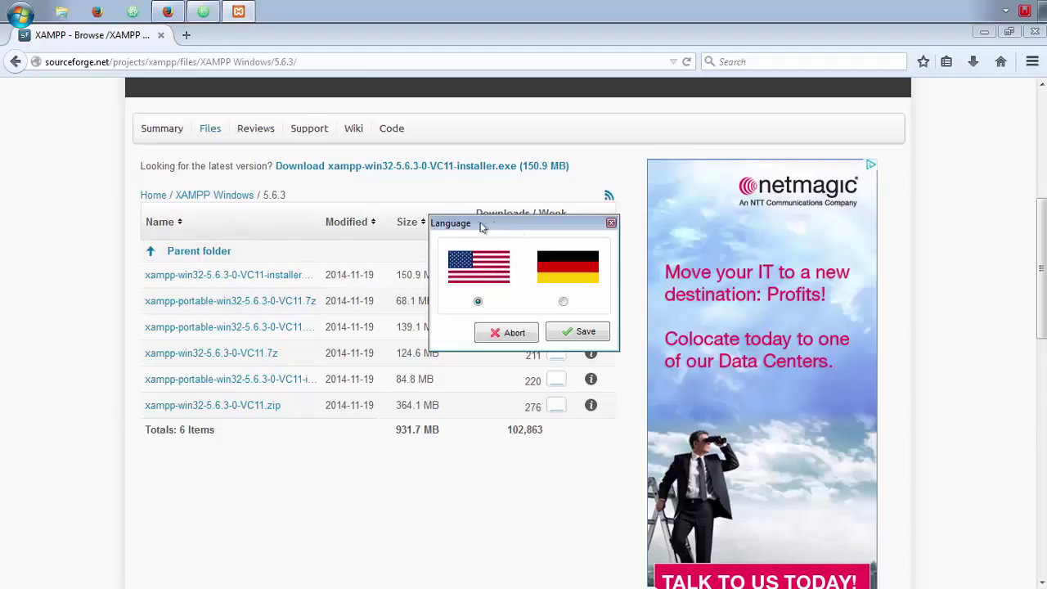
pyautogui.click(571, 334)
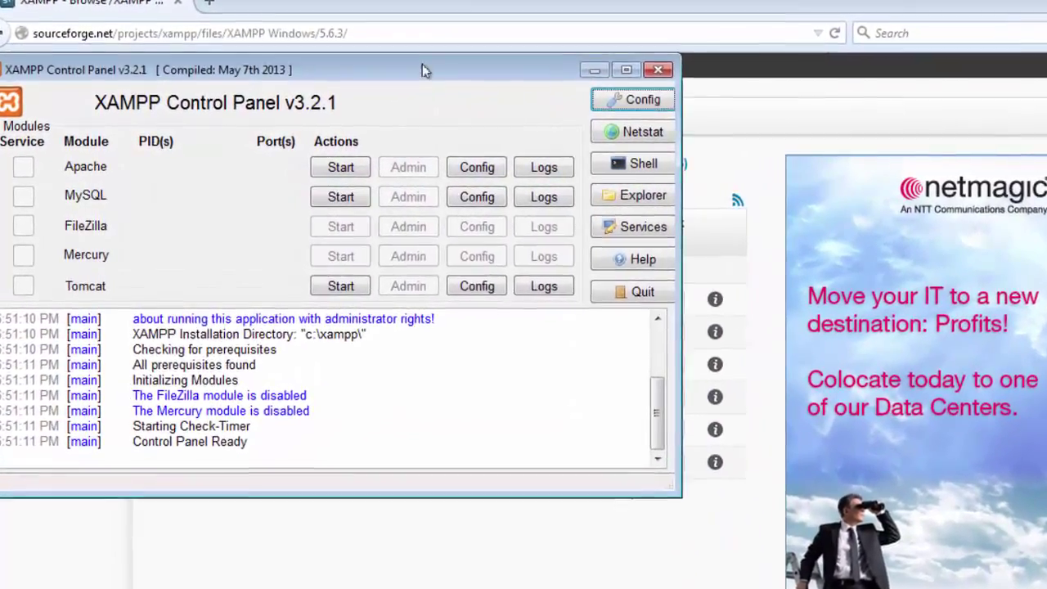
pyautogui.moveTo(422, 64); pyautogui.dragTo(628, 59)
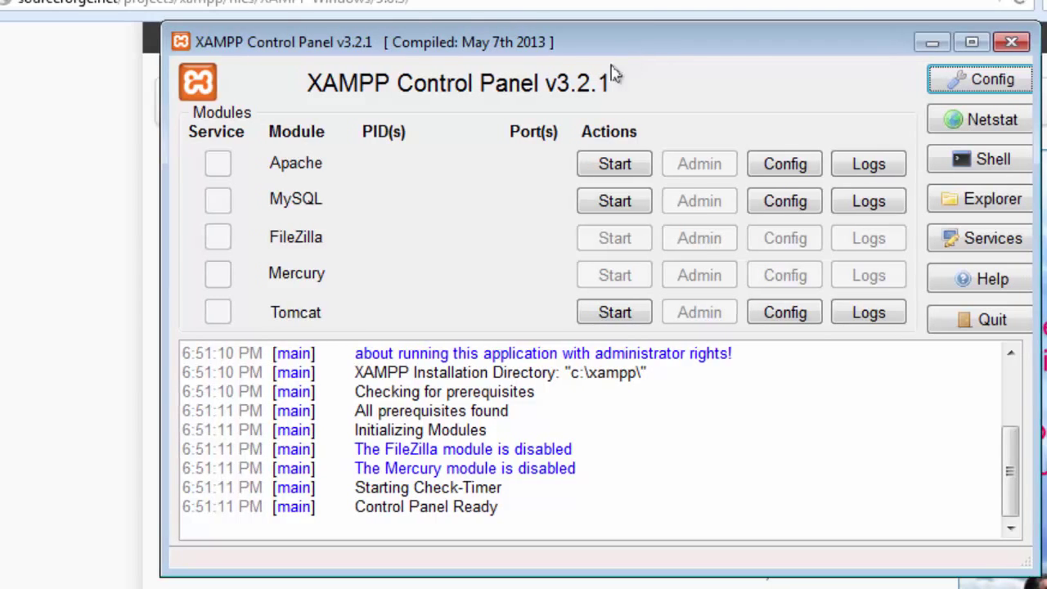
# Set the control panel's editor to Atom's atom.exe in app-0.179.0, using the target path from Atom's shortcut properties, and save the configuration.
pyautogui.click(982, 82)
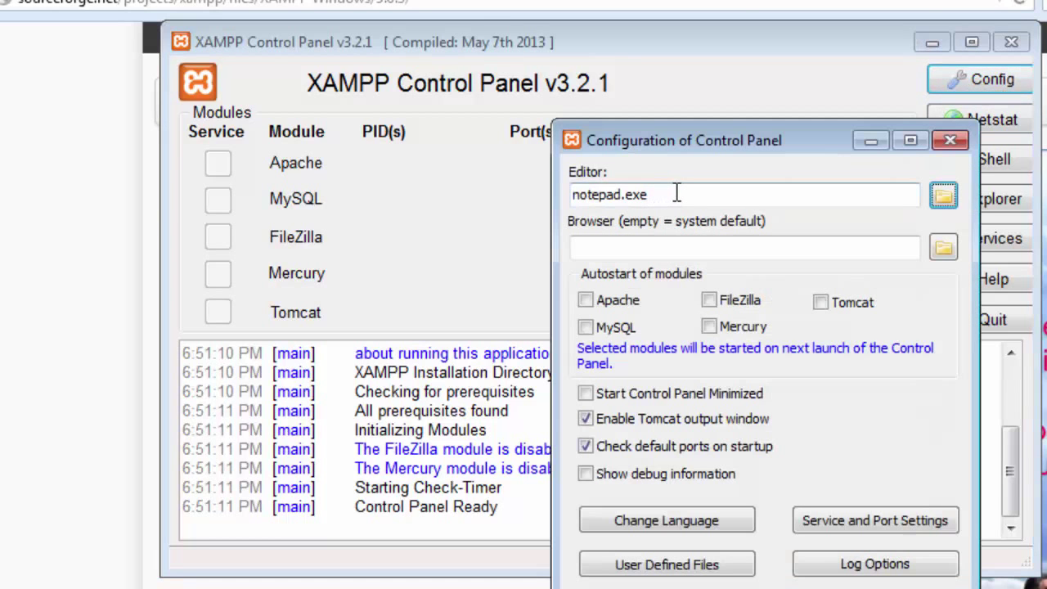
pyautogui.moveTo(679, 193); pyautogui.dragTo(535, 185)
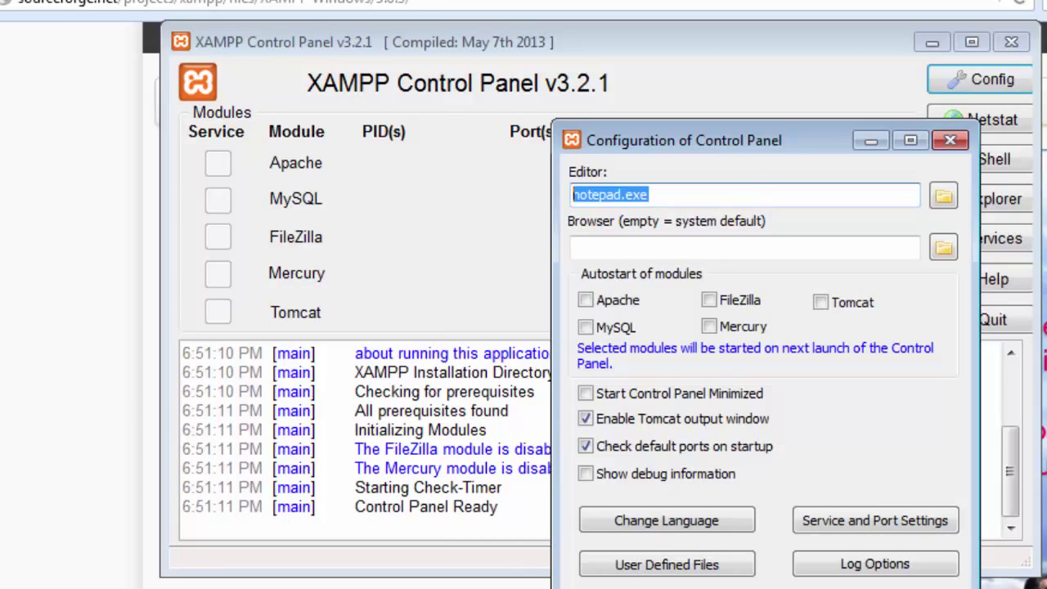
pyautogui.press('super')
pyautogui.rightClick(49, 10)
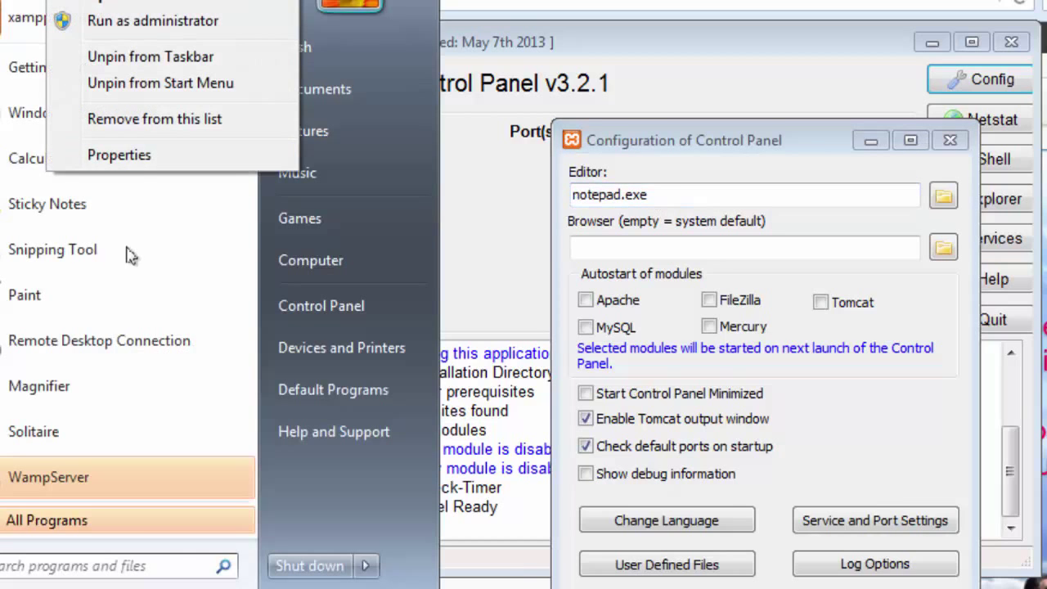
pyautogui.click(119, 156)
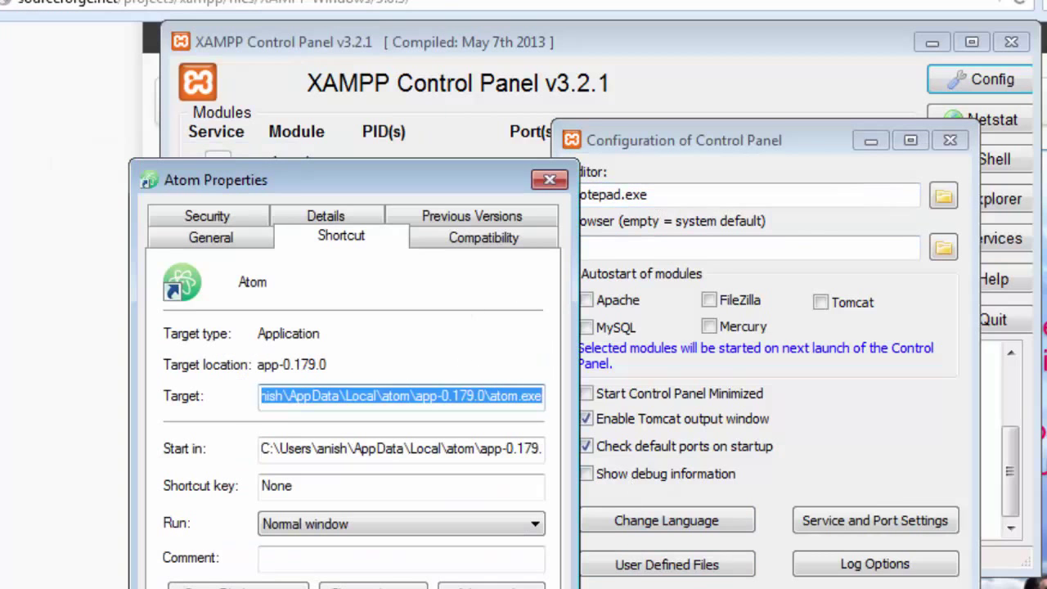
pyautogui.press('Escape')
pyautogui.click(944, 200)
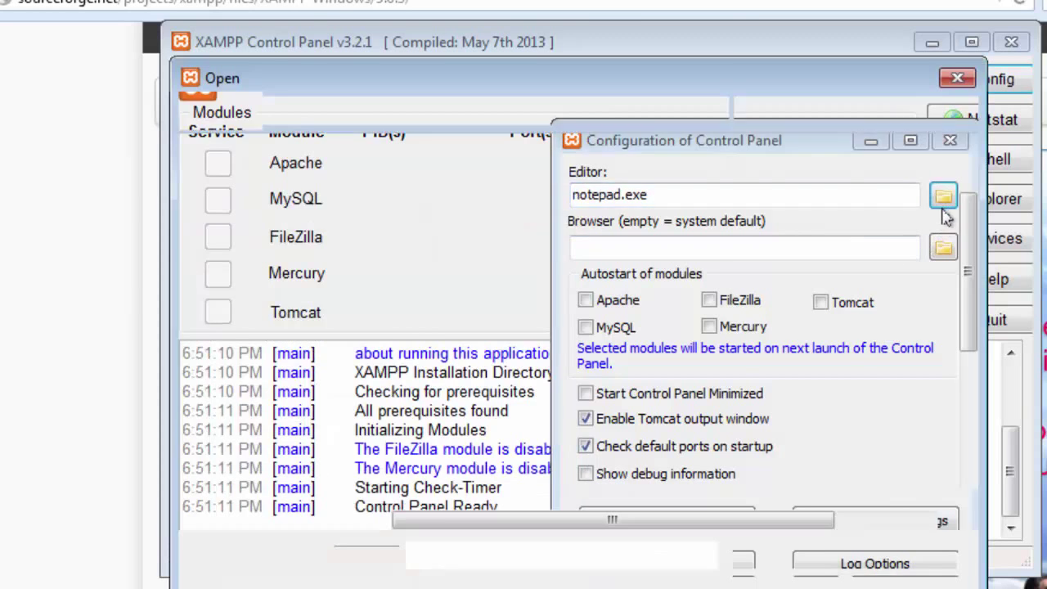
pyautogui.write('C:\\Users\\anish\\AppData\\Local\\atom\\app-0.179.0\\atom.exe')
pyautogui.click(766, 582)
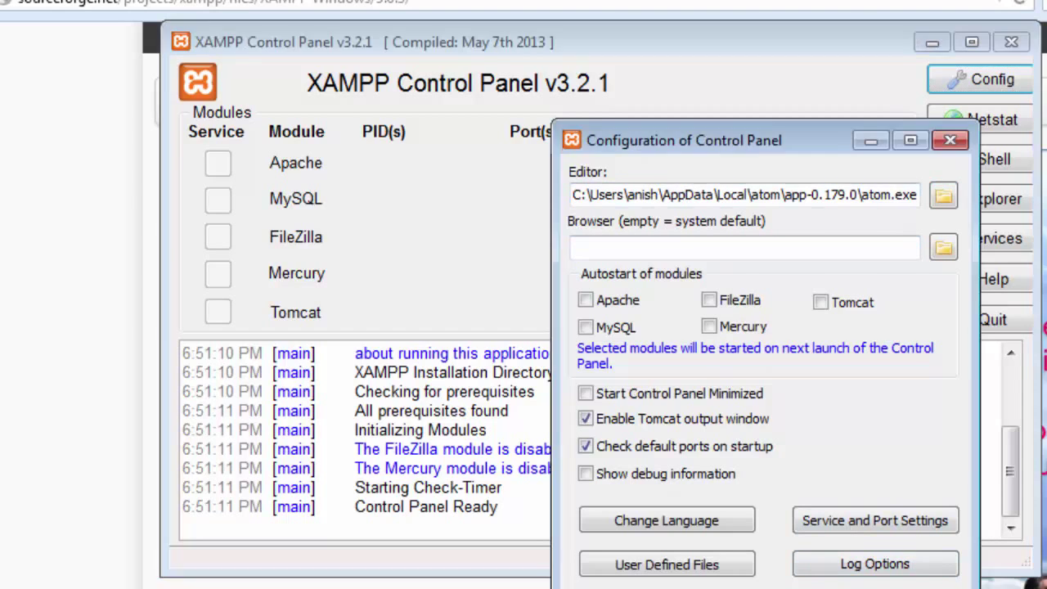
pyautogui.press('Return')
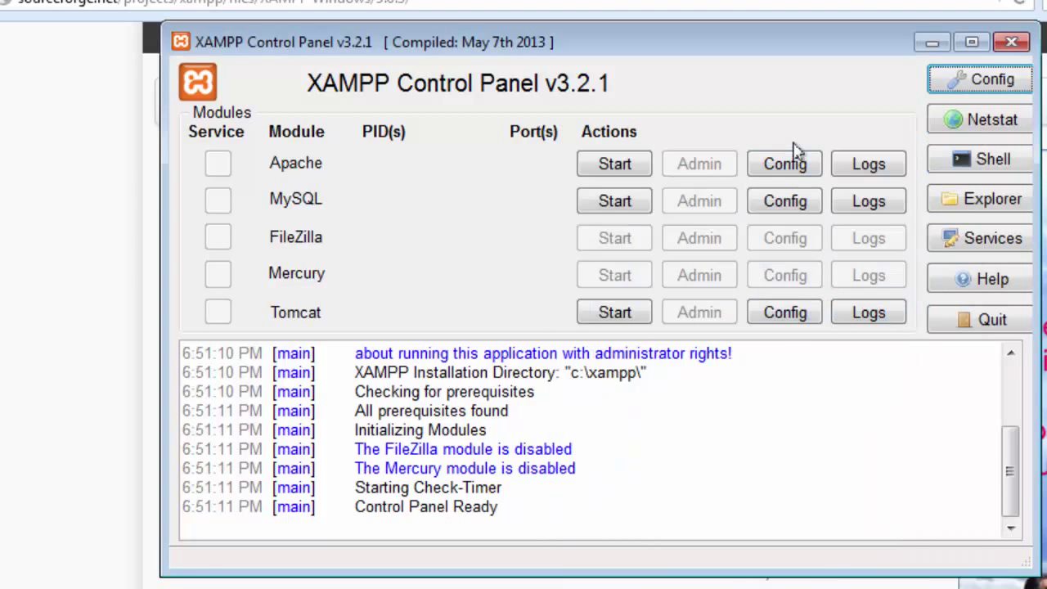
# Reposition the control panel, start the Apache module and allow Apache HTTP Server through Windows Firewall, including on public networks.
pyautogui.moveTo(570, 45); pyautogui.dragTo(665, 62)
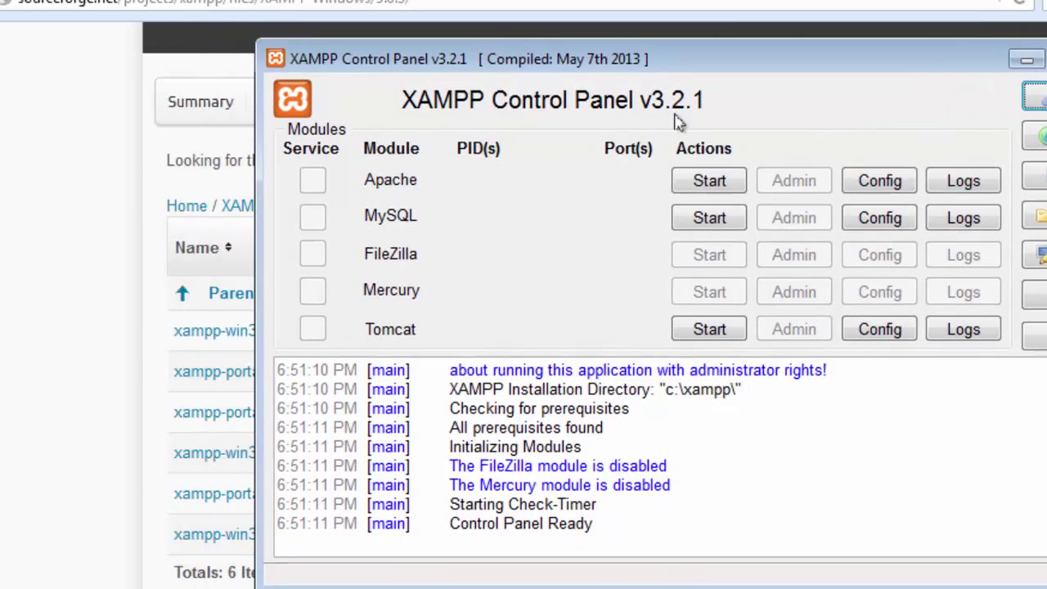
pyautogui.click(734, 182)
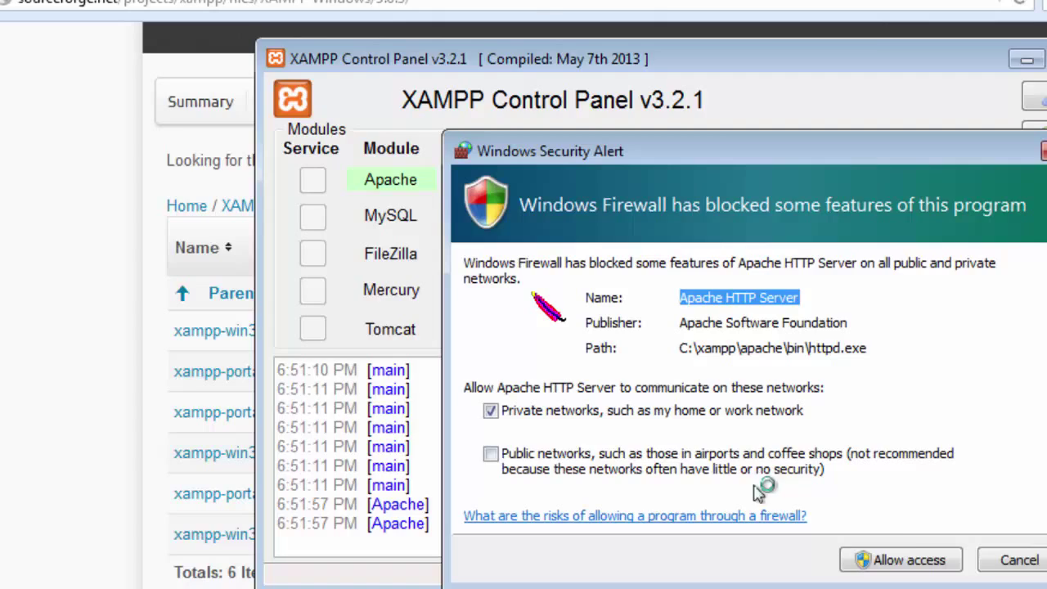
pyautogui.click(679, 458)
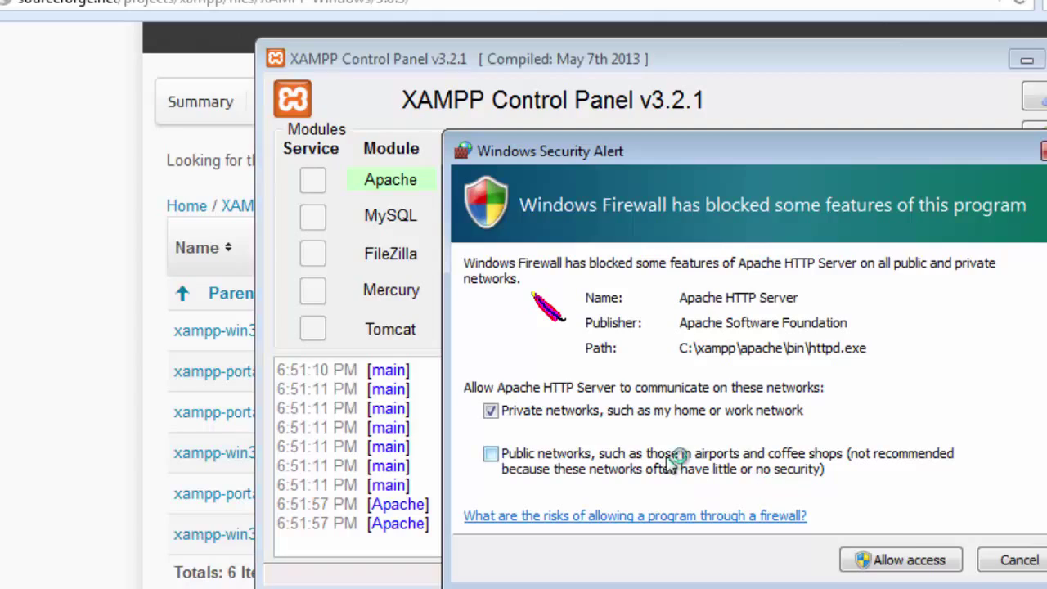
pyautogui.click(900, 558)
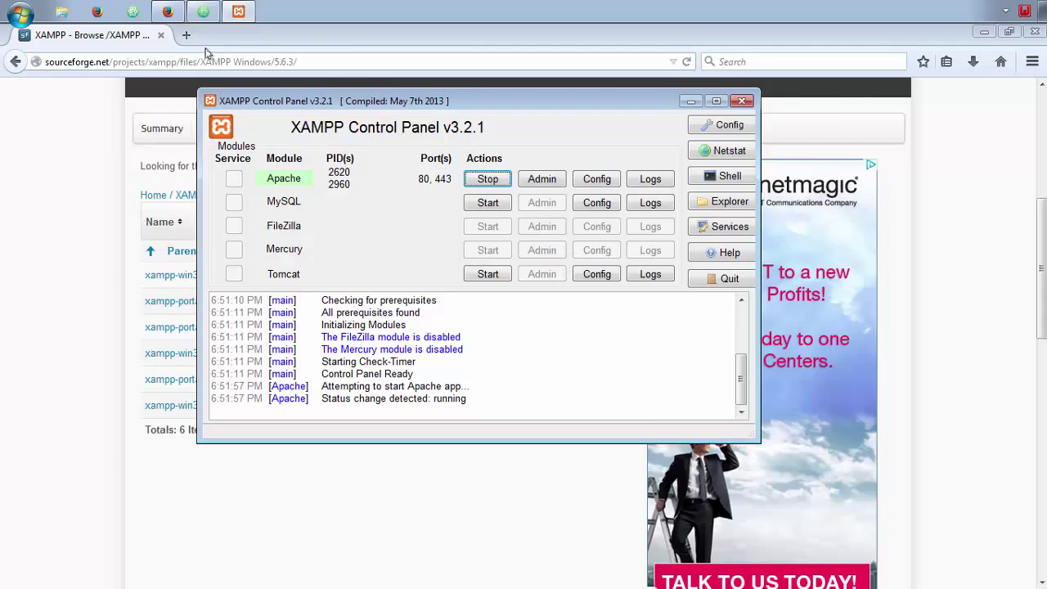
# Open localhost/ in a new browser tab, choose English on the XAMPP splash page and check the address of the welcome page.
pyautogui.click(173, 34)
pyautogui.write('localhost/')
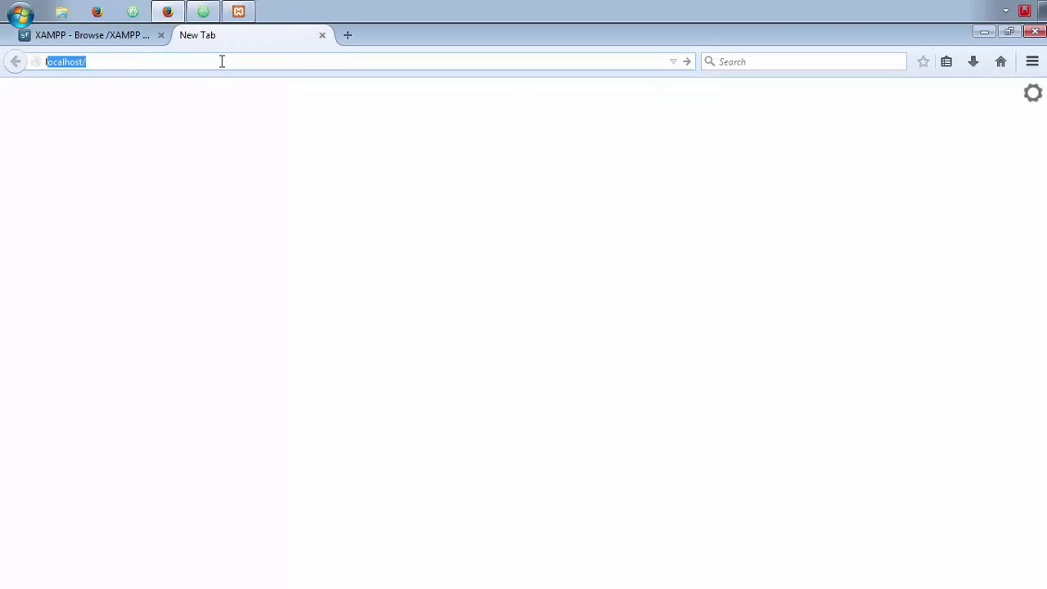
pyautogui.press('Return')
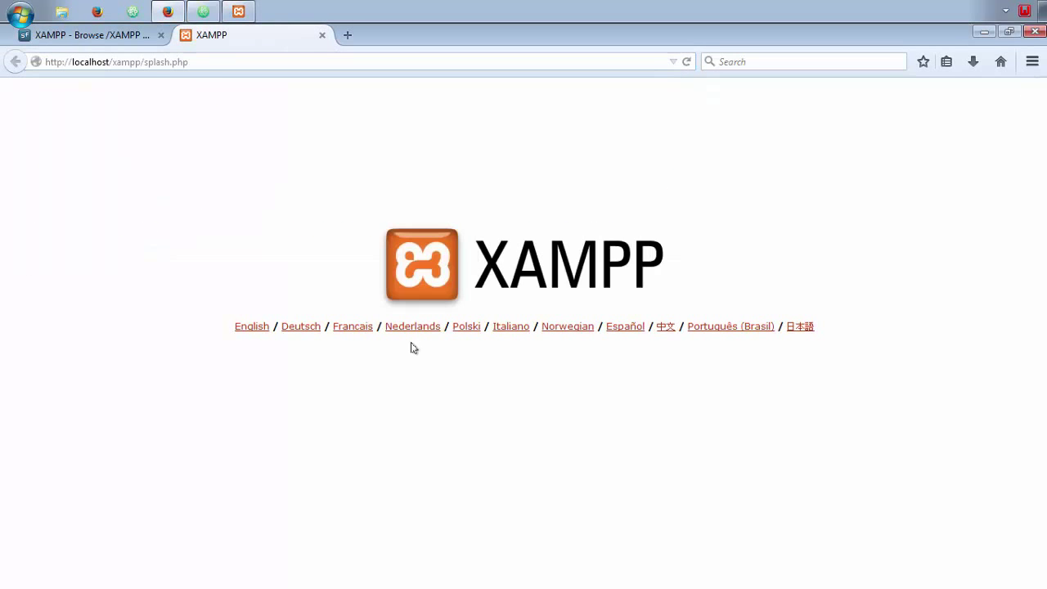
pyautogui.click(244, 332)
pyautogui.moveTo(113, 61); pyautogui.dragTo(217, 82)
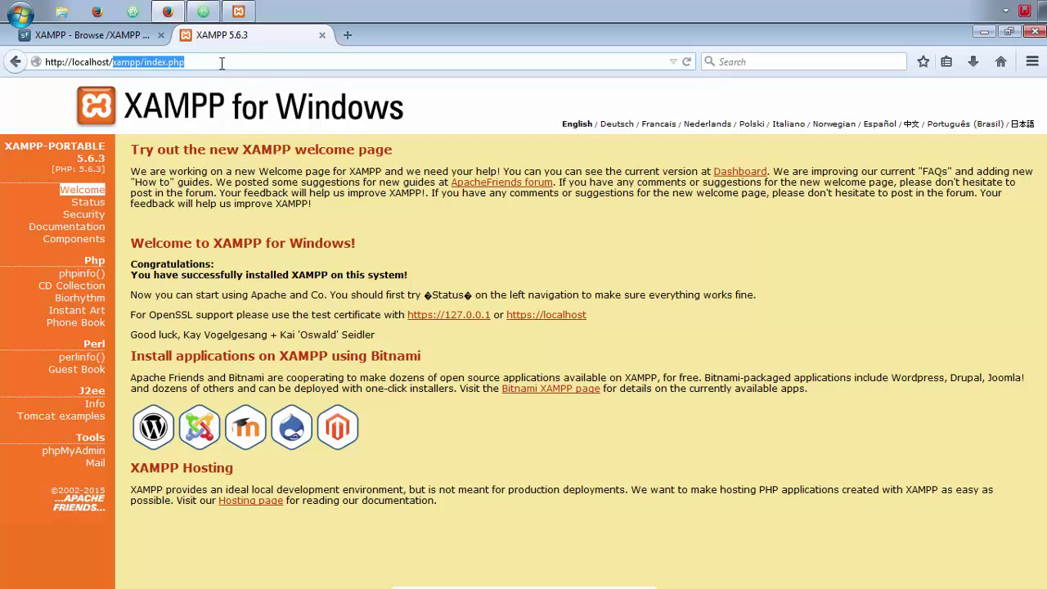
pyautogui.click(222, 63)
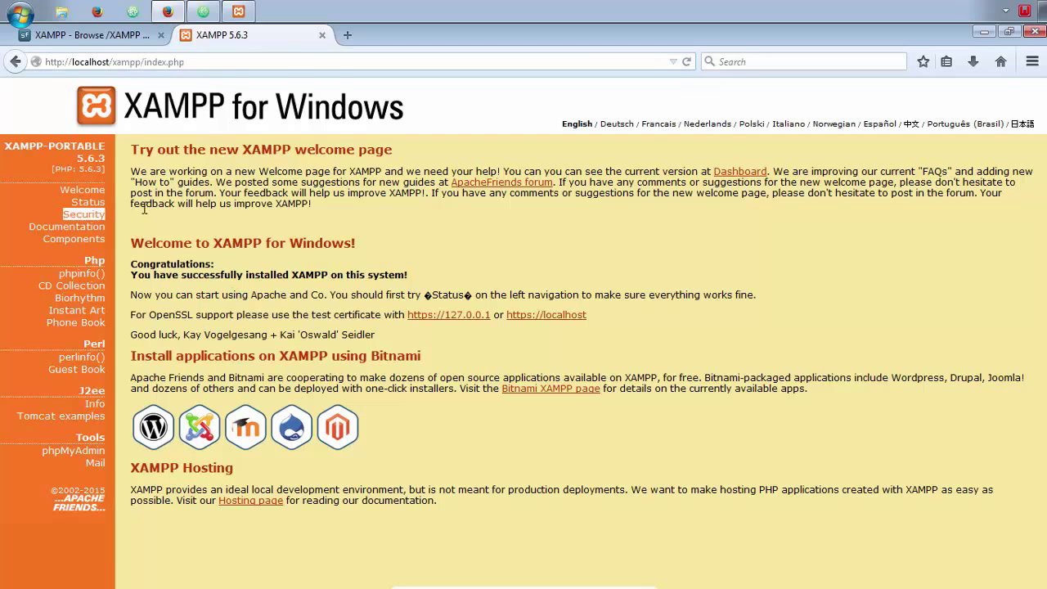
# Open the XAMPP Security page and examine the security status of the installation.
pyautogui.click(95, 217)
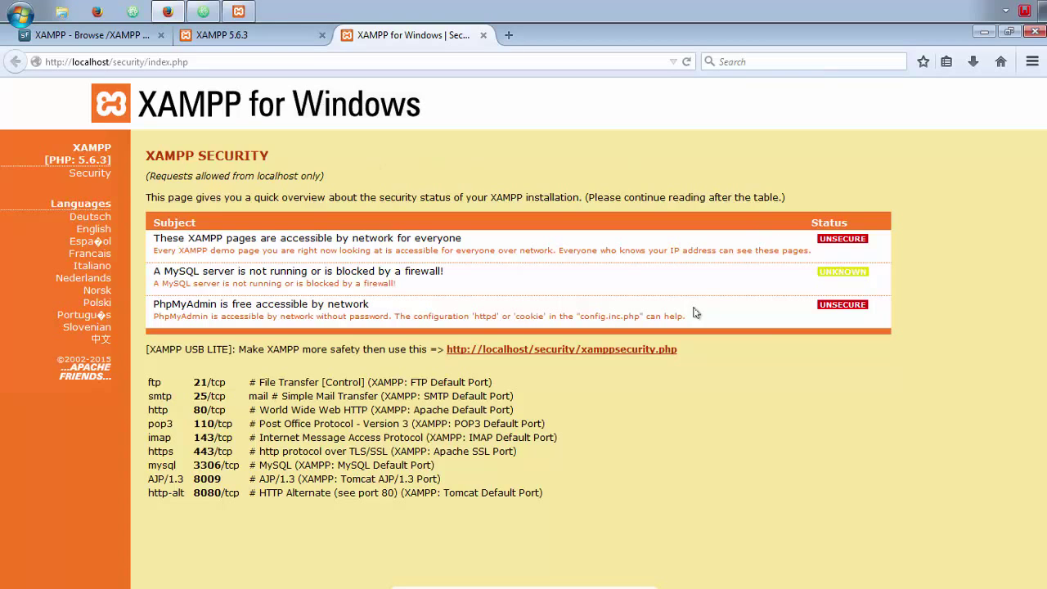
pyautogui.click(270, 42)
pyautogui.hotkey('ctrl', 'Tab')
# Switch to the XAMPP Control Panel and open Apache's httpd.conf configuration file for editing.
pyautogui.click(238, 11)
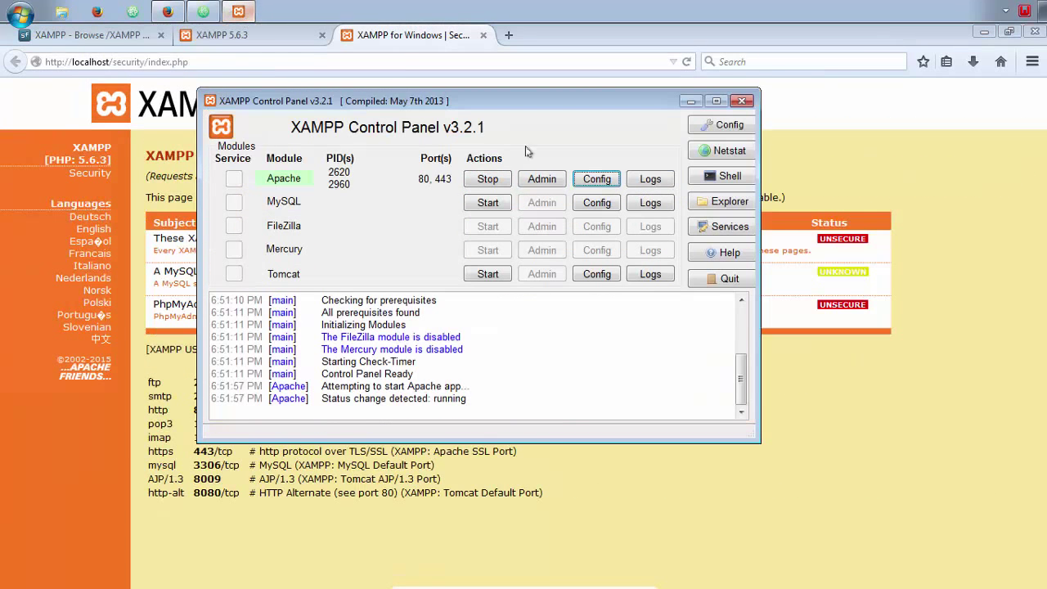
pyautogui.click(591, 181)
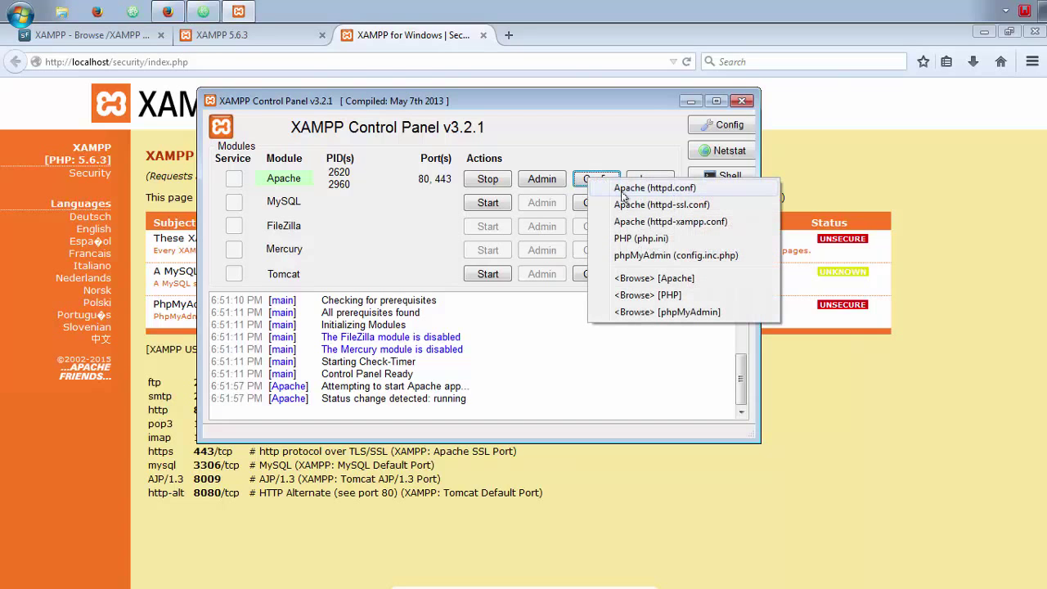
pyautogui.click(623, 190)
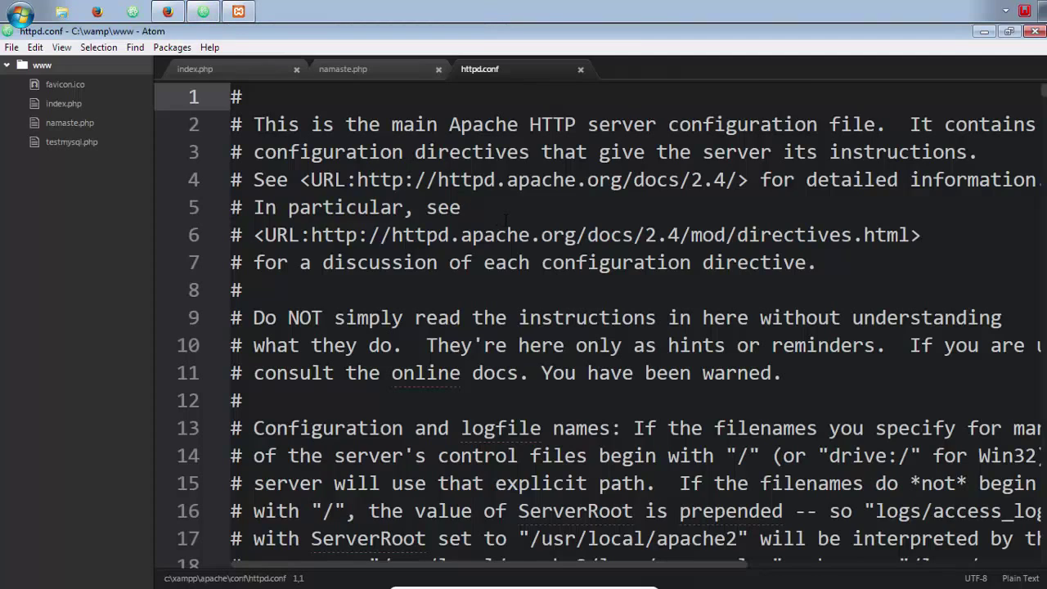
# Find the DocumentRoot section in httpd.conf by searching for DocumentRoot, and close the search.
pyautogui.scroll(-6, 505, 216)
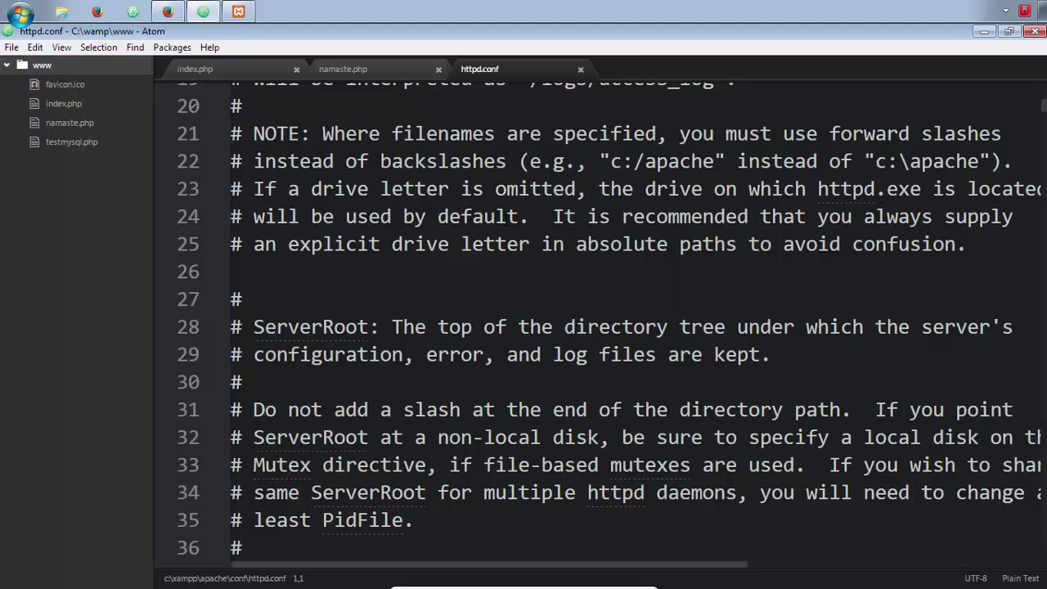
pyautogui.hotkey('ctrl', 'f')
pyautogui.write('Doc')
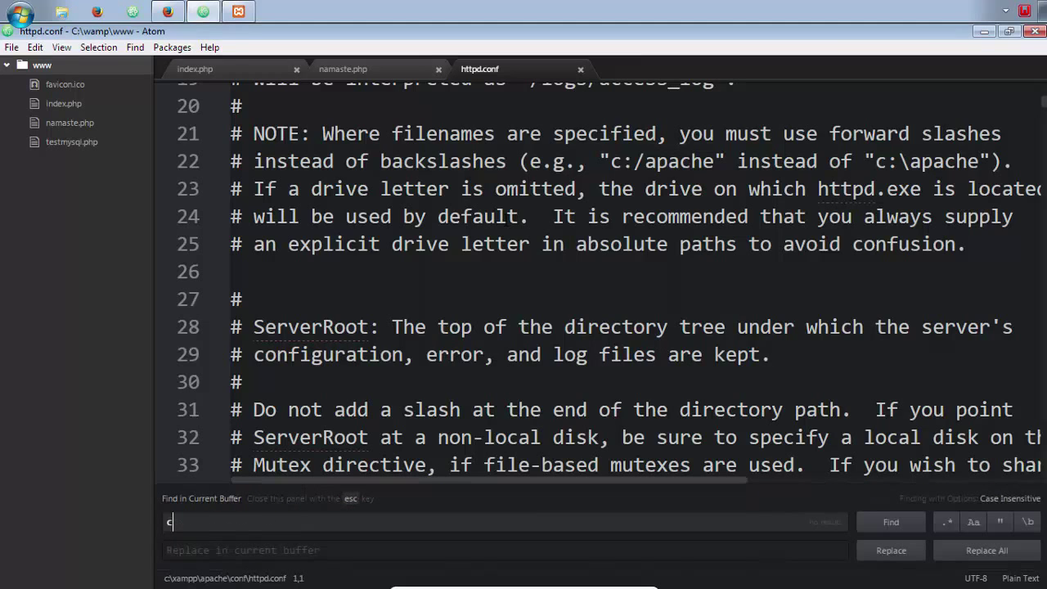
pyautogui.write('ument')
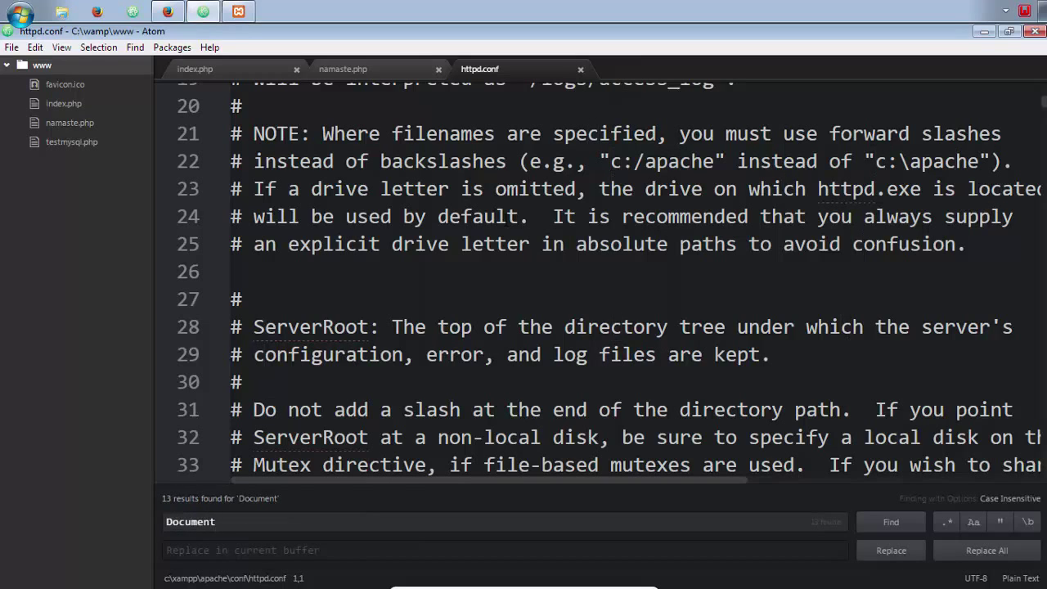
pyautogui.write('Root')
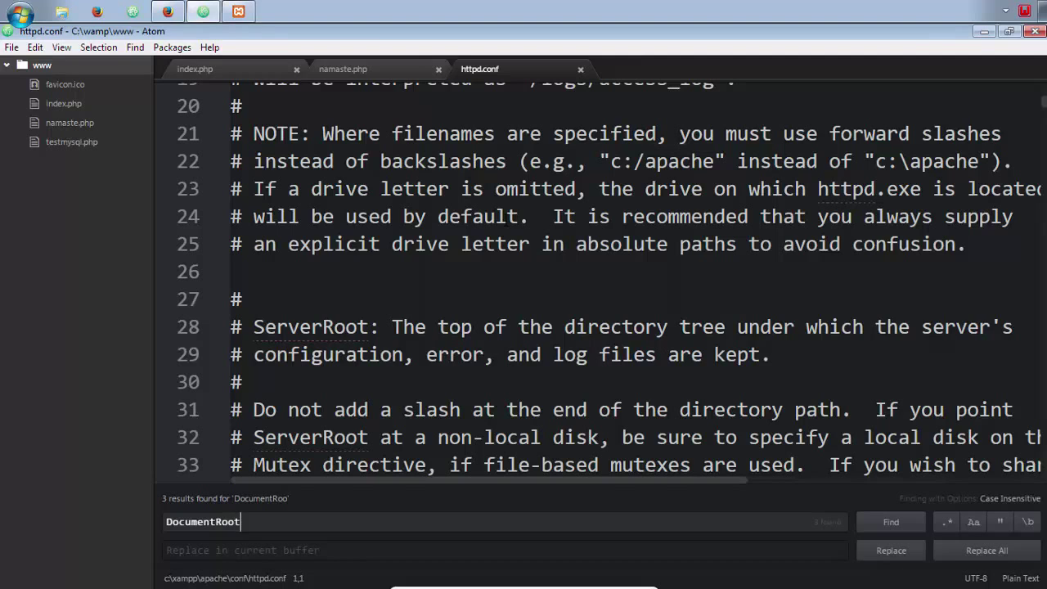
pyautogui.press('Return')
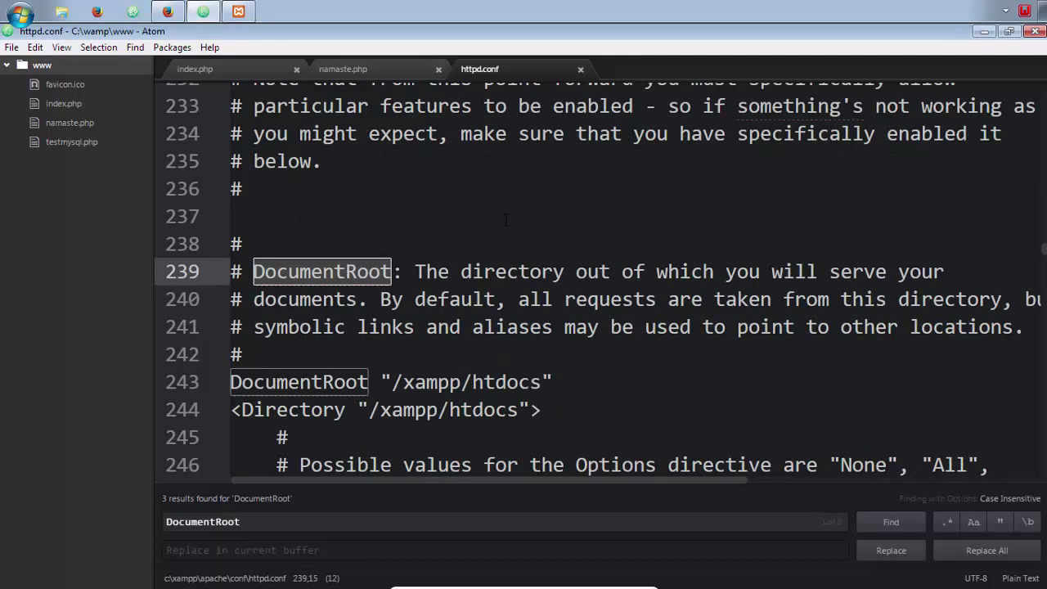
pyautogui.press('Escape')
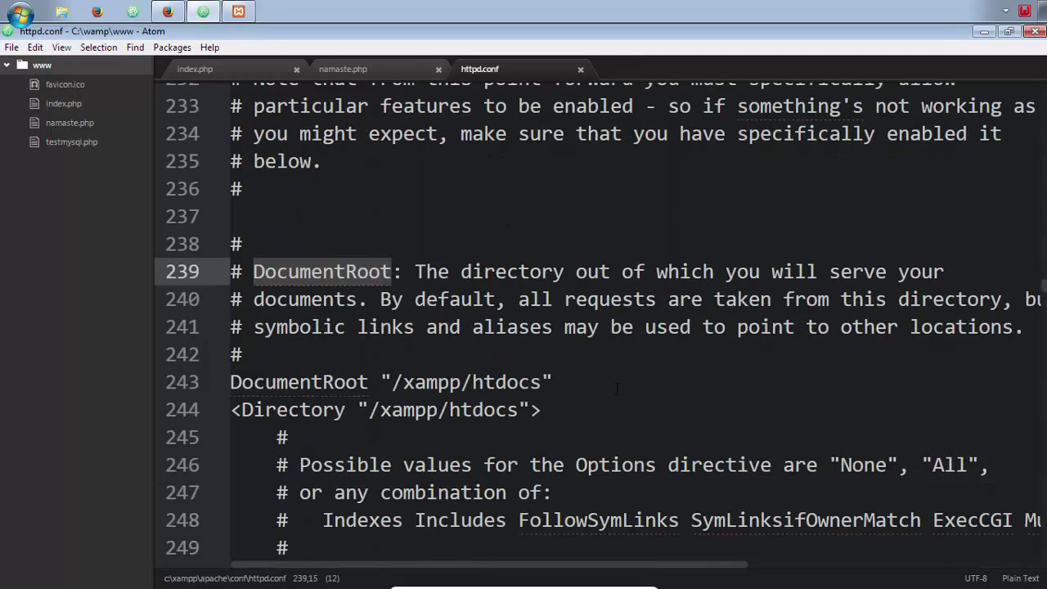
# Comment out the DocumentRoot "/xampp/htdocs" line and the <Directory "/xampp/htdocs"> line with a leading #.
pyautogui.click(617, 388)
pyautogui.moveTo(571, 413); pyautogui.dragTo(217, 389)
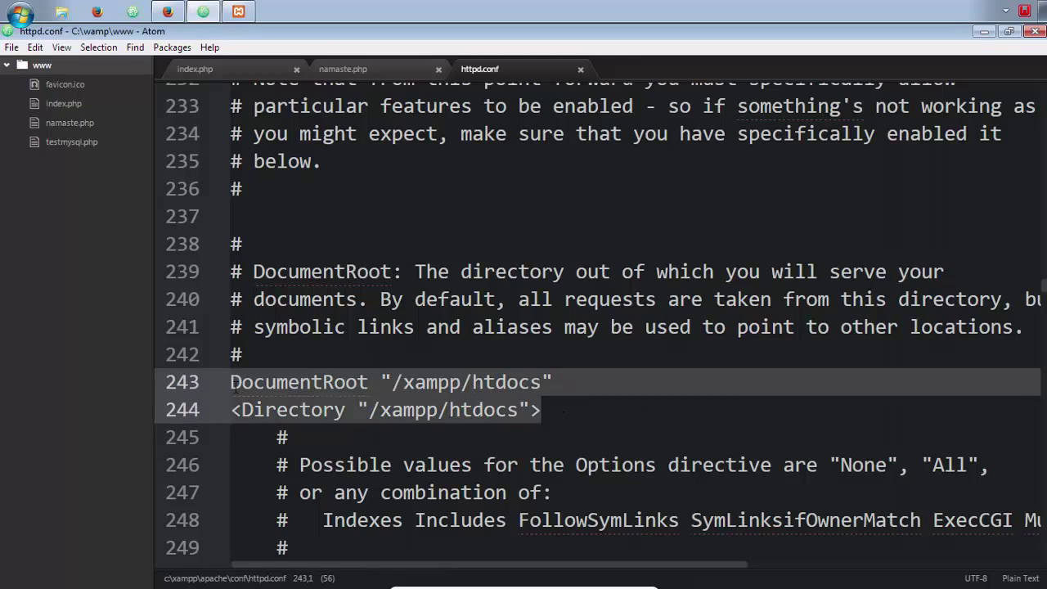
pyautogui.click(232, 383)
pyautogui.write('#')
pyautogui.press('Down')
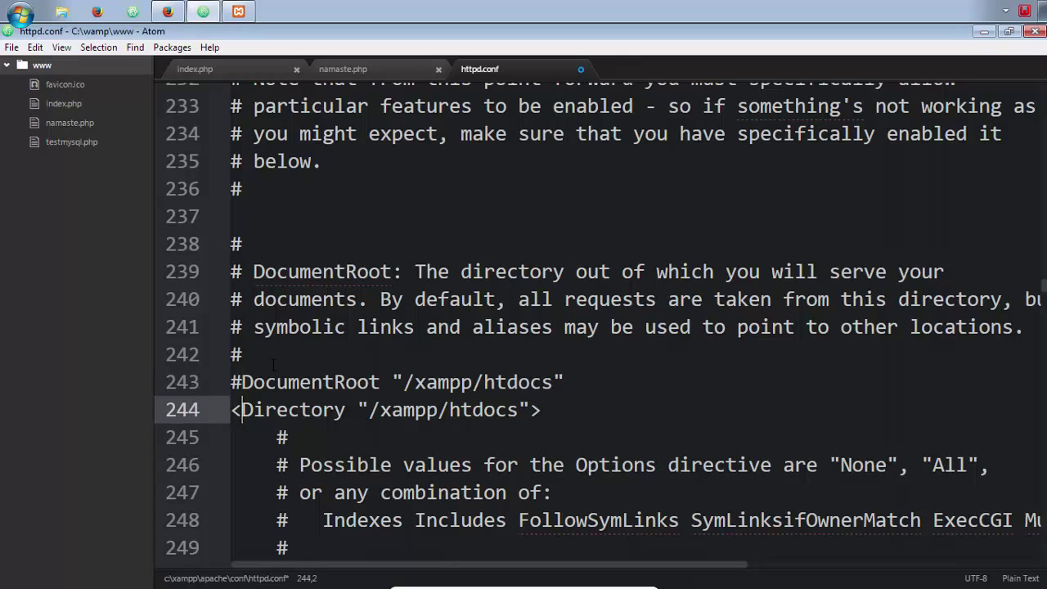
pyautogui.press('Home')
pyautogui.write('#')
pyautogui.press('End')
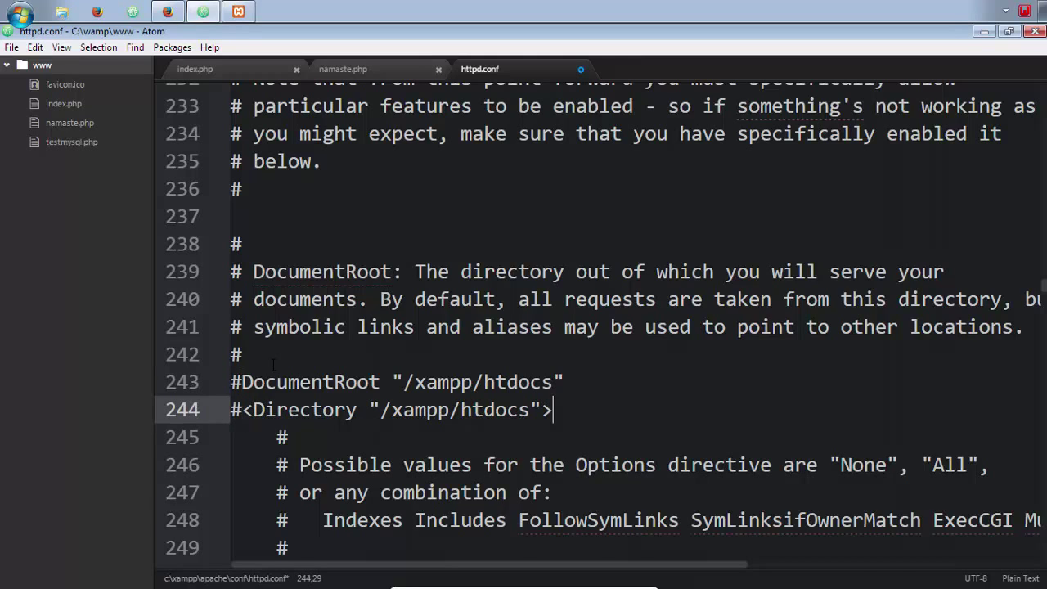
# Insert two blank lines below the commented Directory line and copy the DocumentRoot keyword onto line 245.
pyautogui.press('Return')
pyautogui.press('Return')
pyautogui.press('Up')
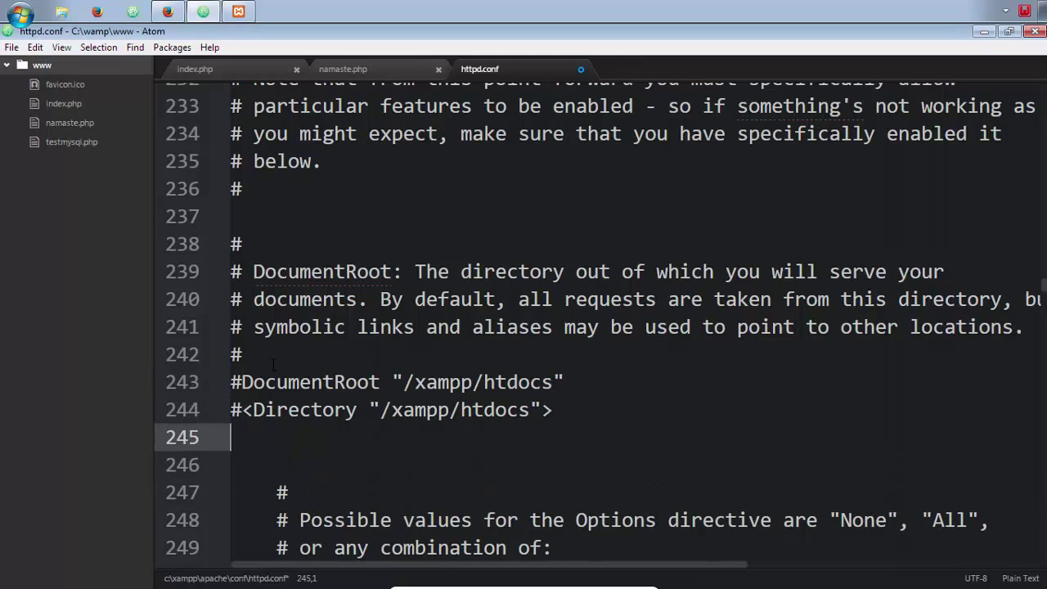
pyautogui.moveTo(380, 382); pyautogui.dragTo(243, 381)
pyautogui.hotkey('ctrl', 'c')
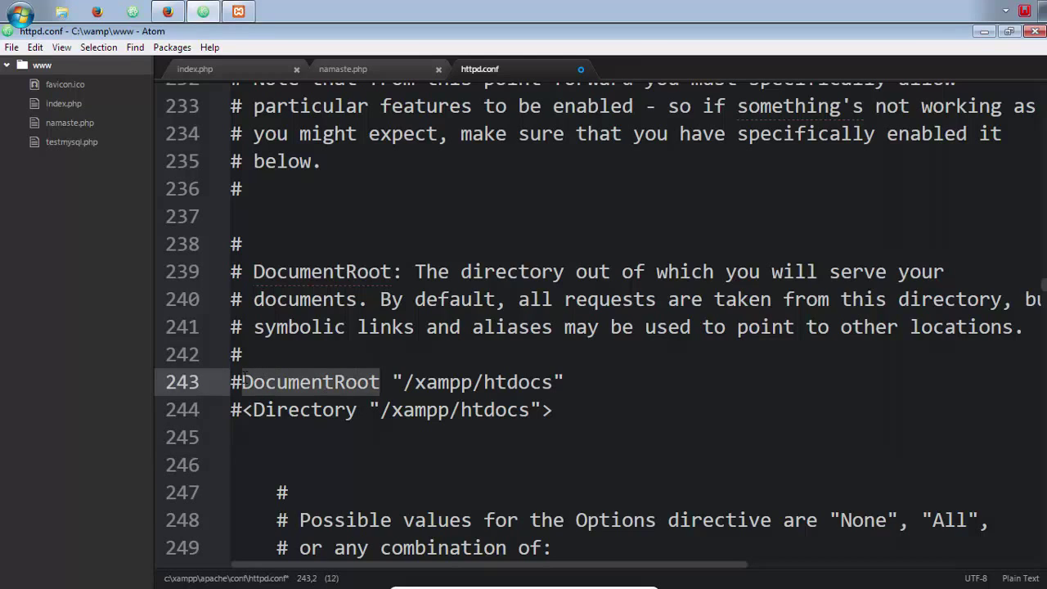
pyautogui.click(296, 442)
pyautogui.hotkey('ctrl', 'v')
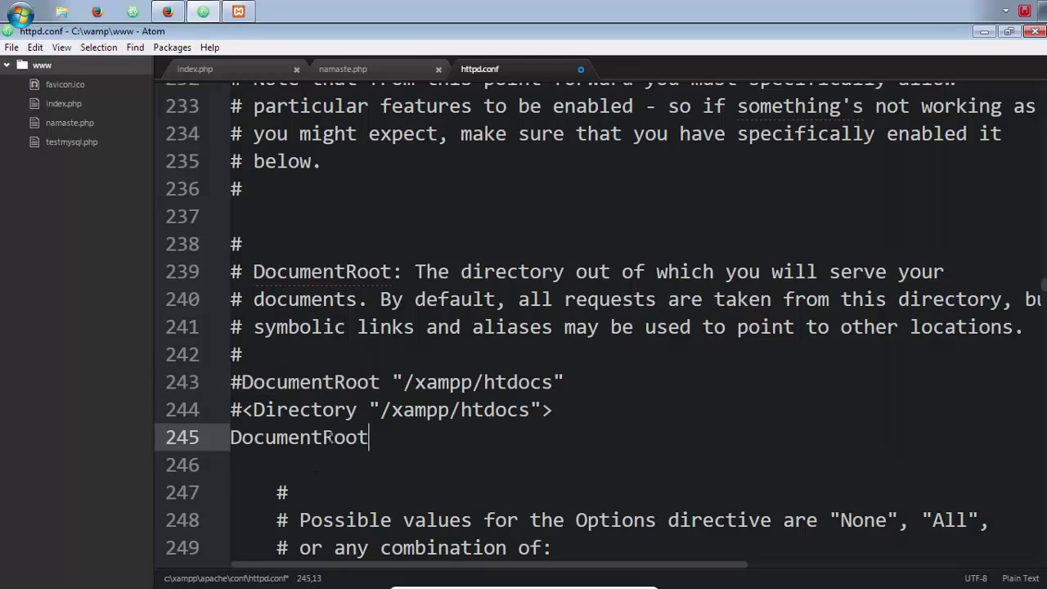